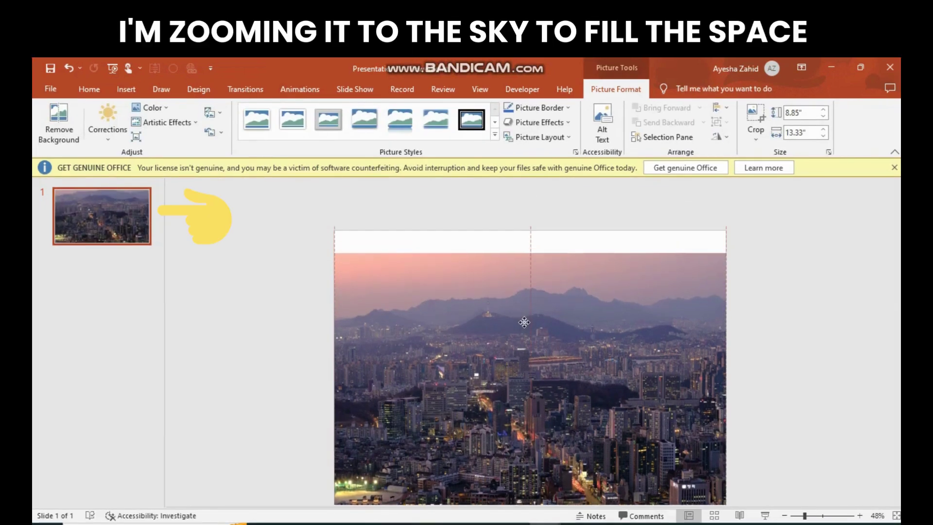
Stretch the city picture vertically in repeated passes from its upper edge to about 18.65" high, keeping its sky filling the slide's top.
left_click_drag(532, 221, 531, 185)
left_click_drag(516, 252, 514, 296)
left_click_drag(532, 210, 531, 185)
left_click_drag(524, 228, 541, 295)
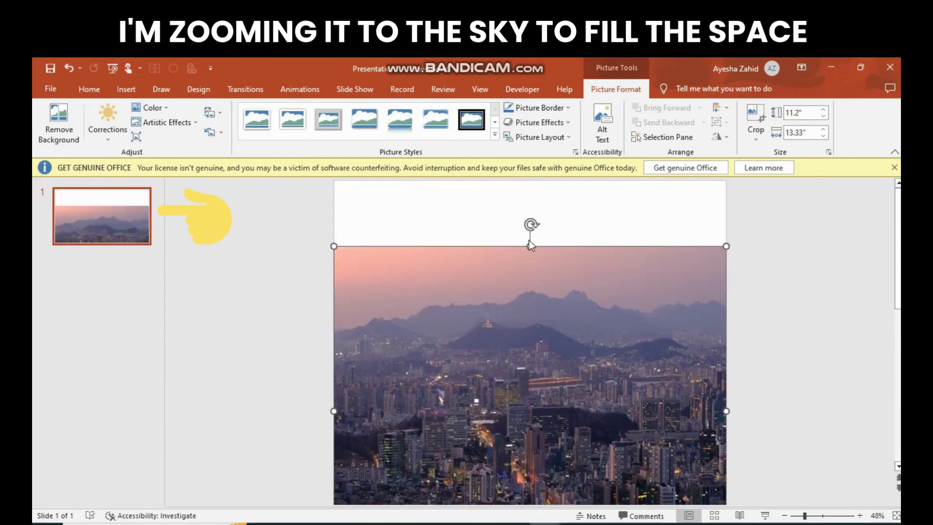
left_click_drag(529, 245, 540, 192)
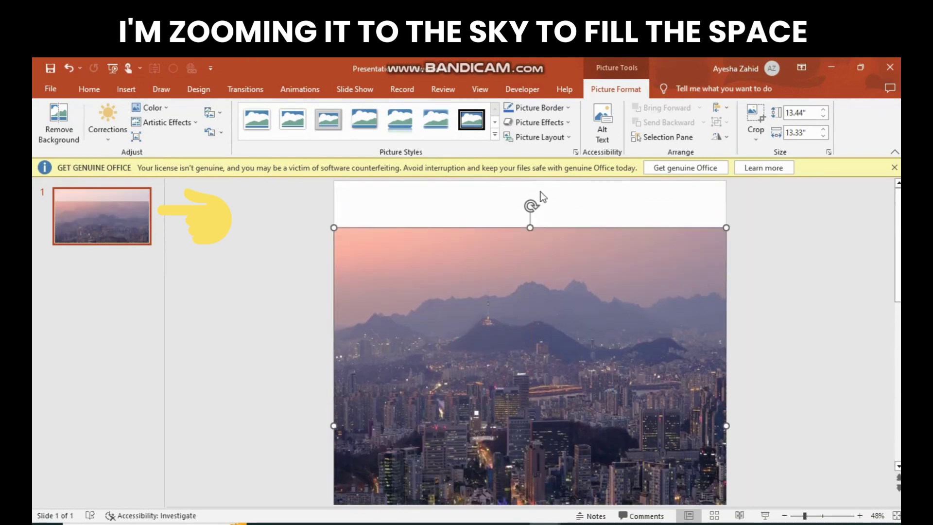
left_click_drag(531, 227, 525, 181)
left_click_drag(531, 262, 534, 314)
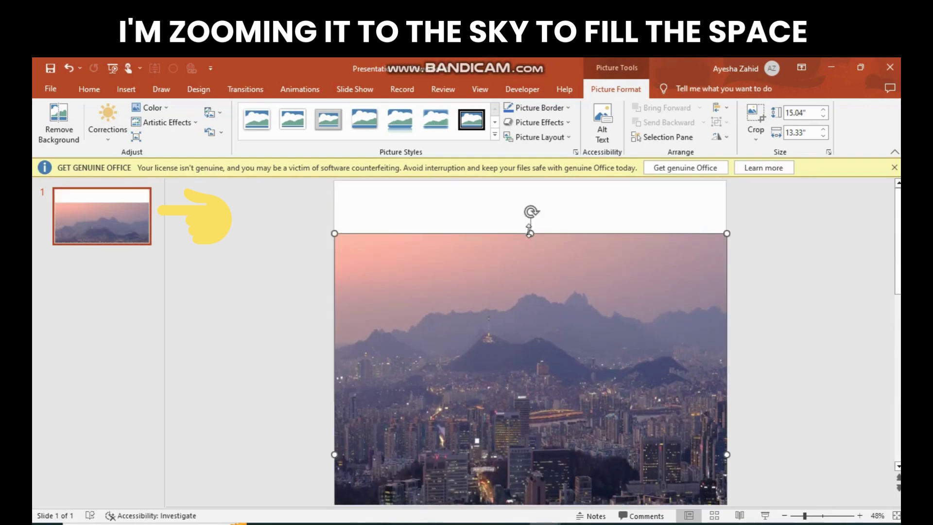
left_click_drag(530, 234, 529, 181)
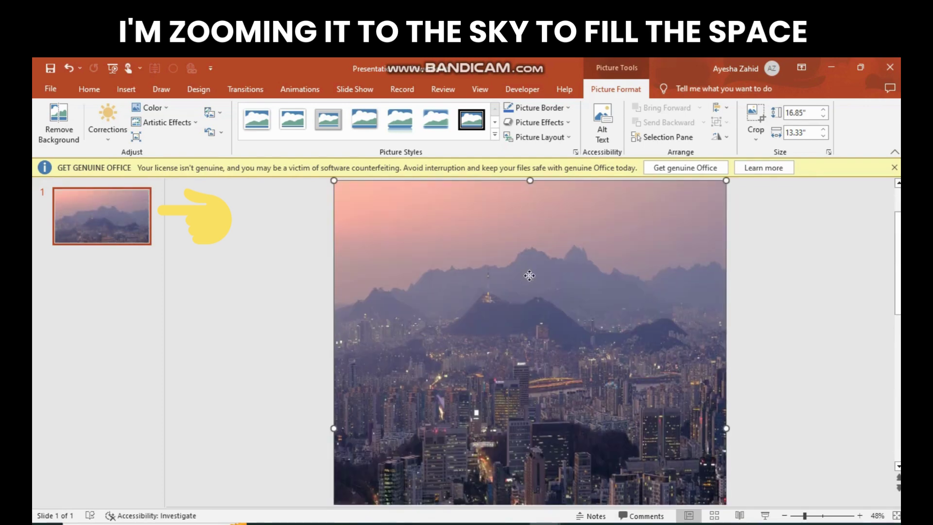
left_click_drag(529, 276, 529, 329)
left_click_drag(531, 233, 528, 180)
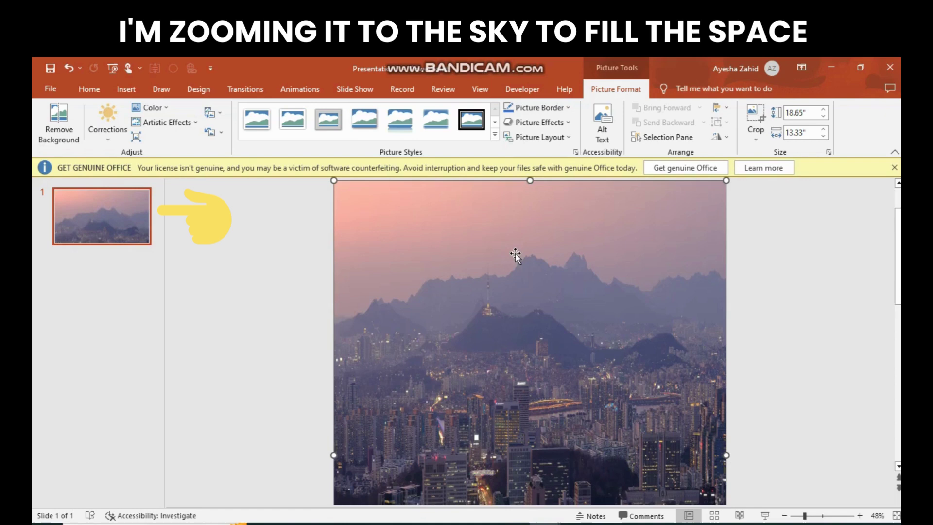
Paste the building icon with the title text "THE WORLD'S MOST POPULATED COUNTRIES" over the sky and adjust its position slightly.
key("ctrl+v")
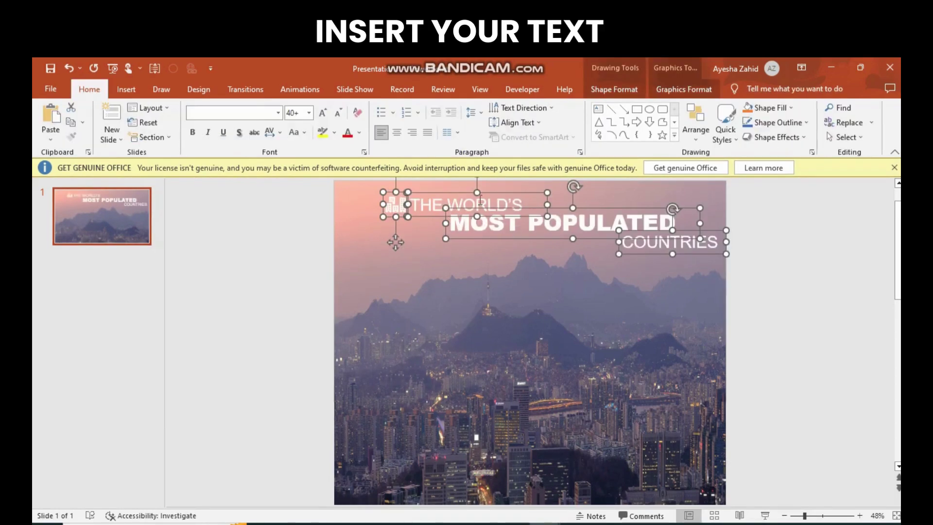
left_click_drag(456, 193, 449, 190)
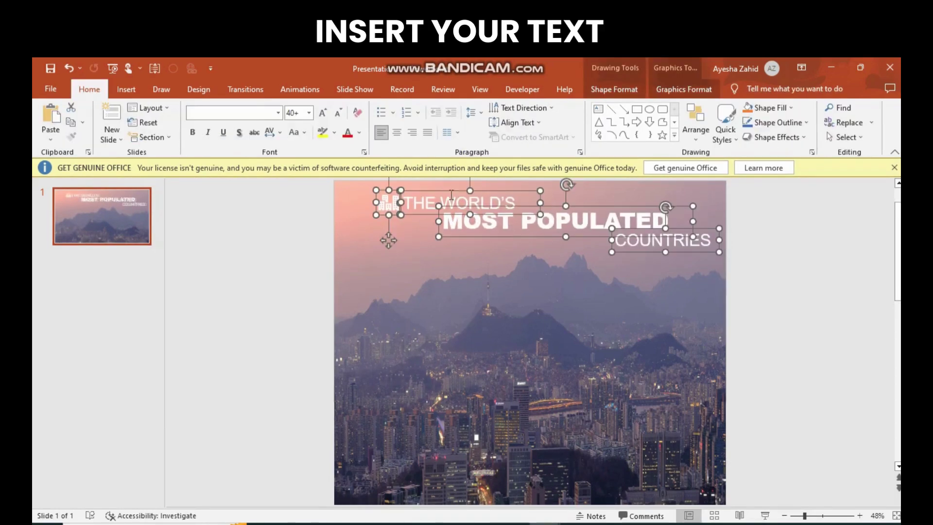
key("Escape")
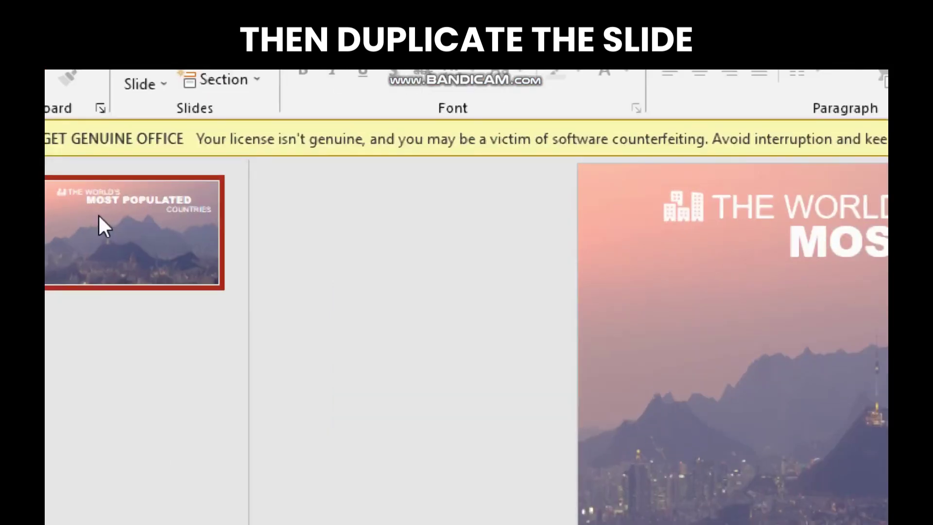
Duplicate slide 1 and move all objects on the copy upward so the slide frames the lower part of the city picture.
right_click(90, 209)
left_click(186, 421)
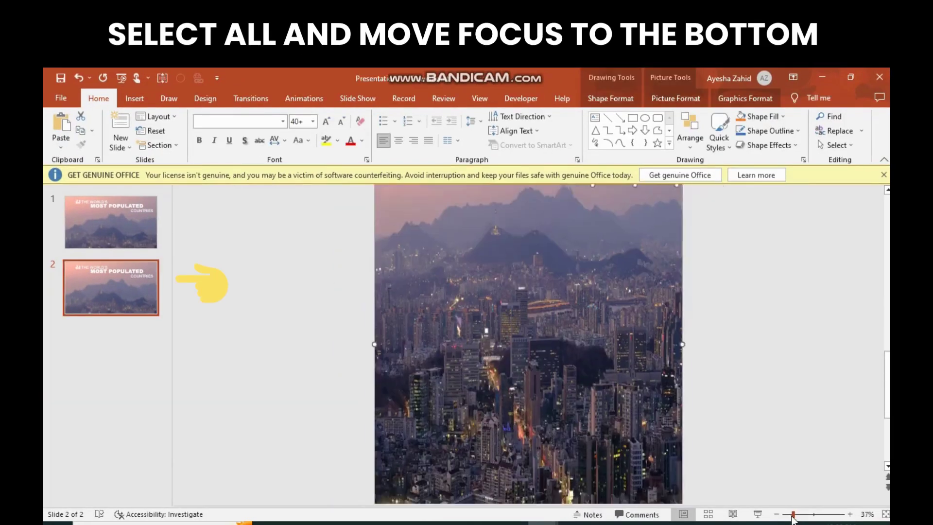
key("ctrl+a")
left_click_drag(577, 429, 573, 360)
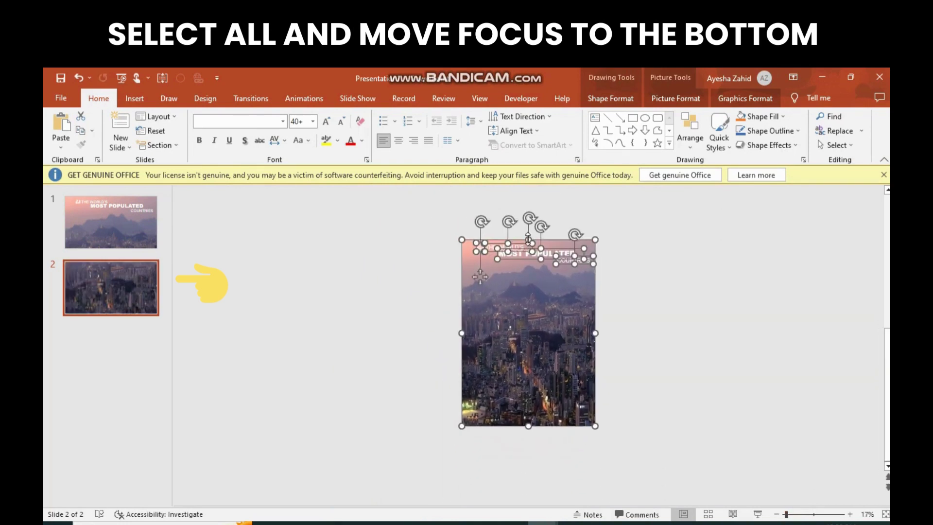
left_click_drag(529, 239, 527, 288)
left_click_drag(526, 339, 529, 303)
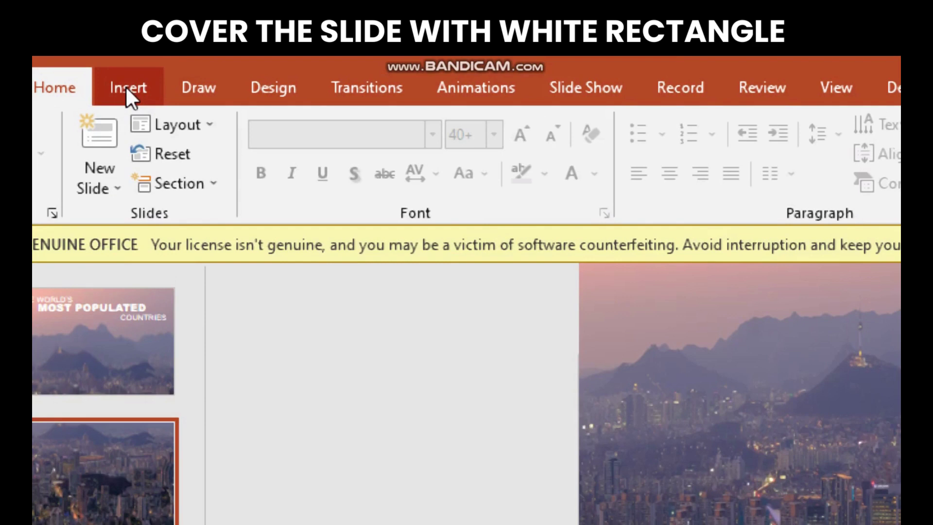
Draw a rectangle about 7.5" high and 13.6" wide covering slide 2 and fill it with white.
left_click(127, 87)
left_click(353, 178)
left_click(417, 241)
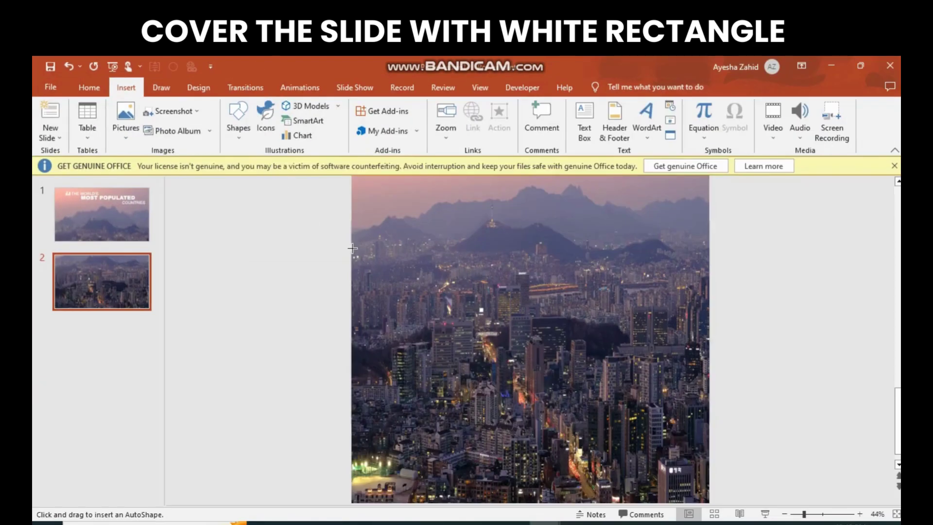
left_click_drag(353, 248, 717, 415)
left_click_drag(534, 238, 535, 211)
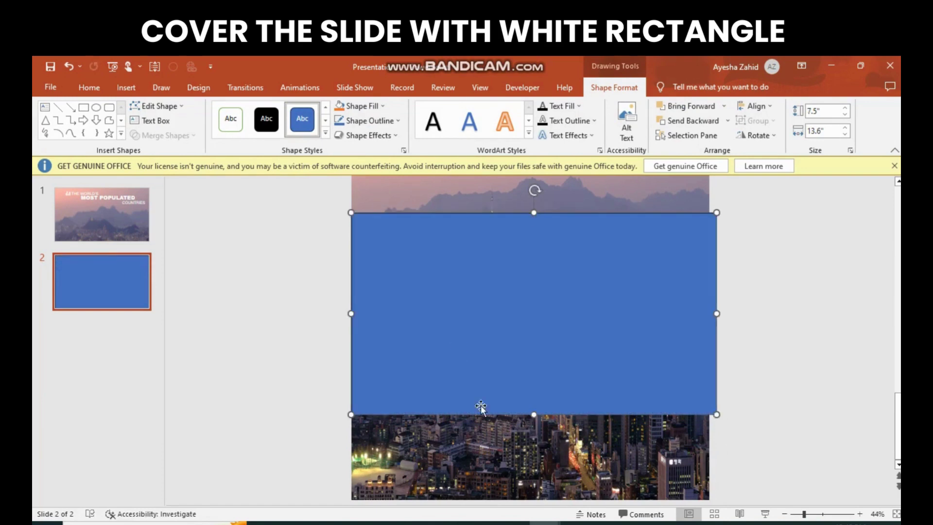
left_click(382, 106)
left_click(343, 135)
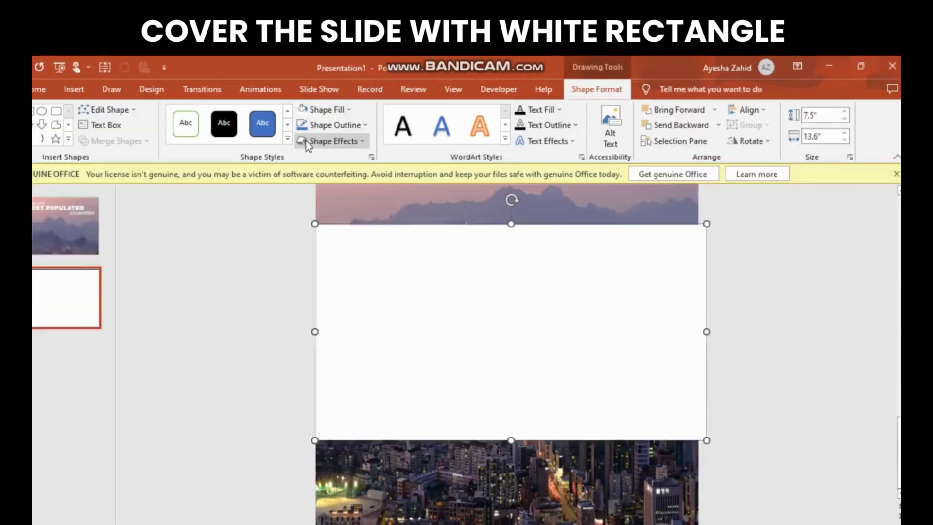
Set the white rectangle's fill transparency to 45% and remove its outline.
right_click(482, 271)
left_click(523, 498)
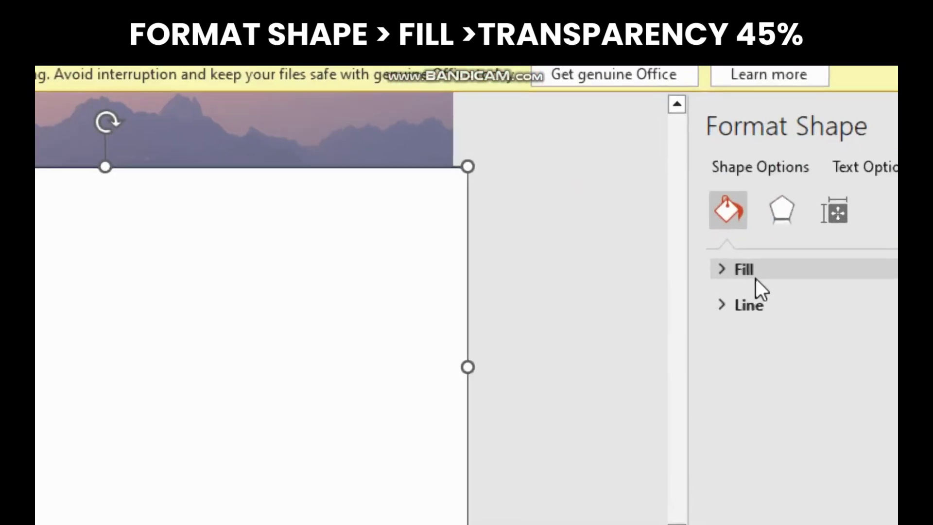
left_click(758, 273)
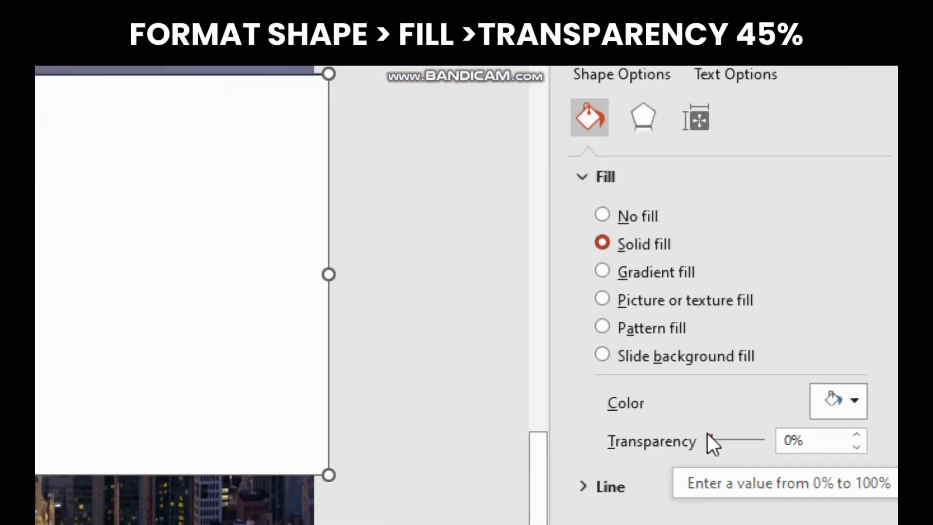
left_click_drag(711, 440, 738, 440)
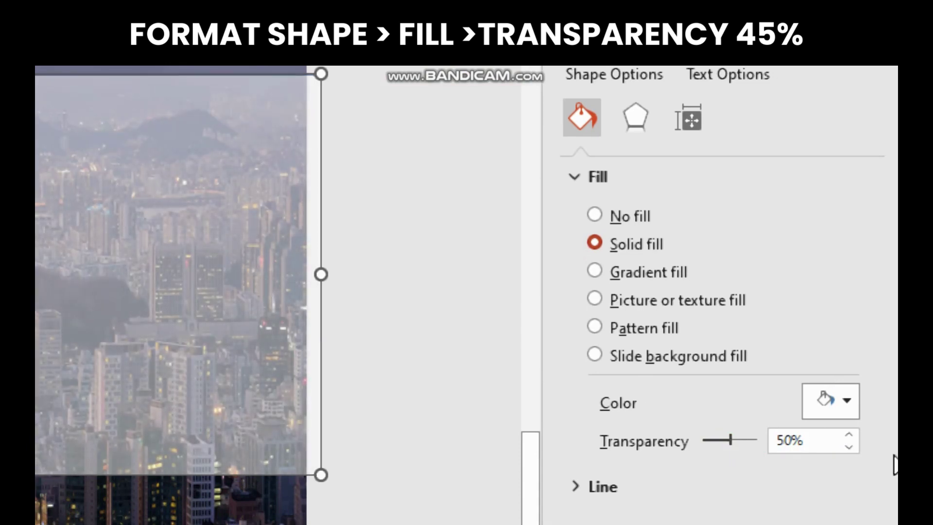
left_click(847, 449)
left_click(847, 449)
left_click(847, 449)
left_click(847, 449)
left_click(848, 449)
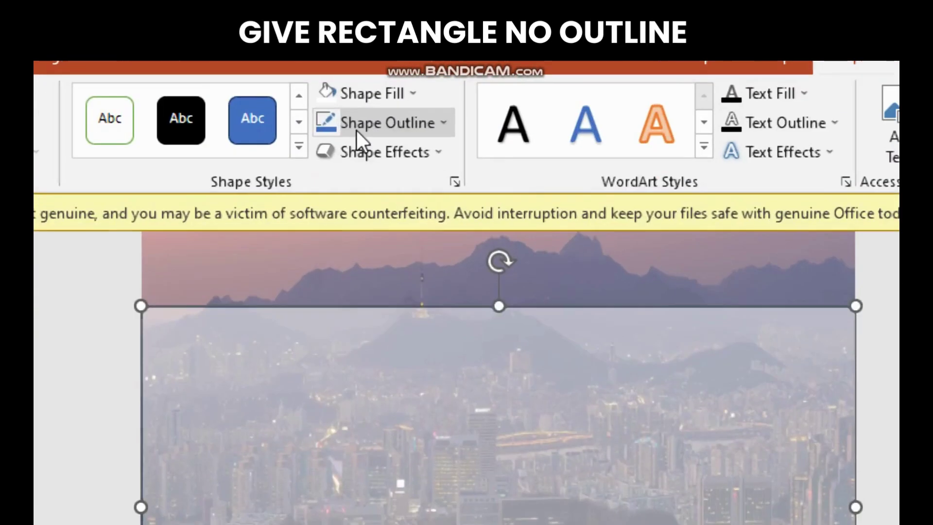
left_click(356, 130)
left_click(395, 350)
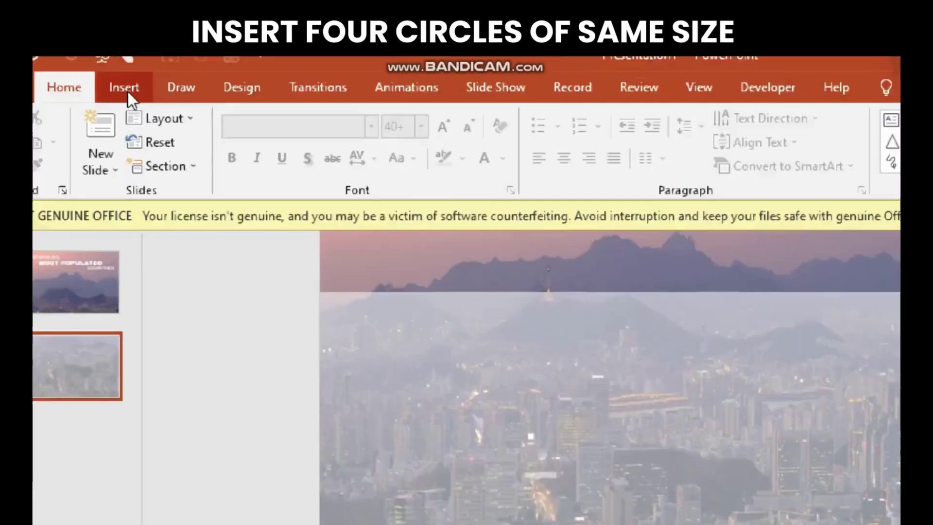
Draw a circle about 2.57" high and 2.76" wide over the left half of the semi-transparent rectangle.
left_click(127, 92)
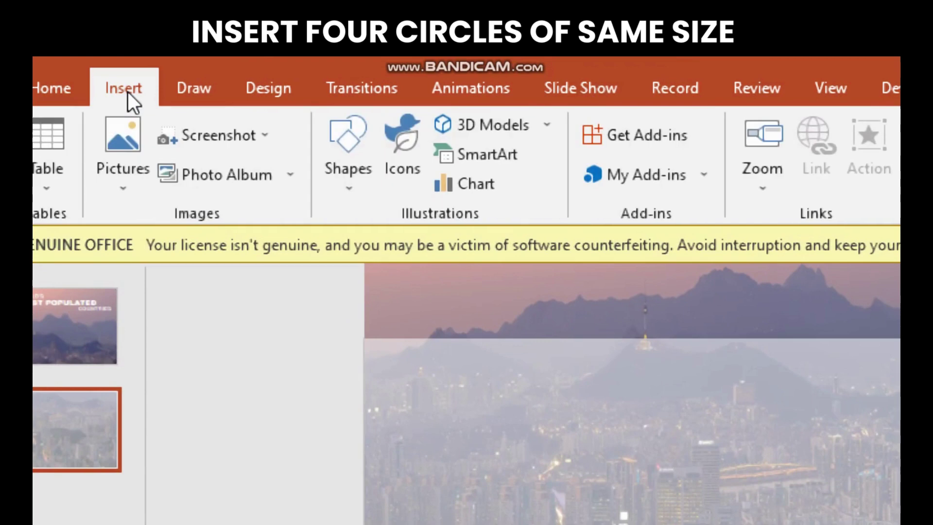
left_click(364, 181)
left_click(442, 247)
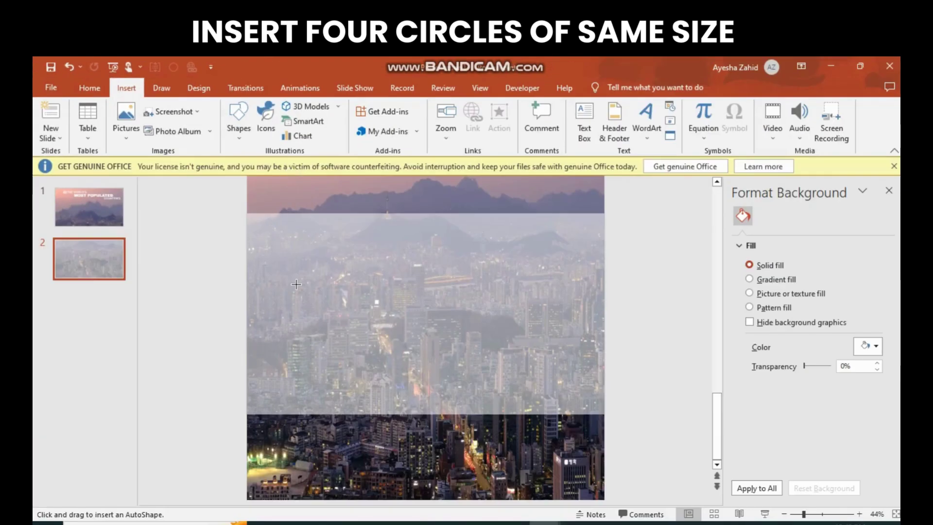
left_click_drag(292, 274, 365, 343)
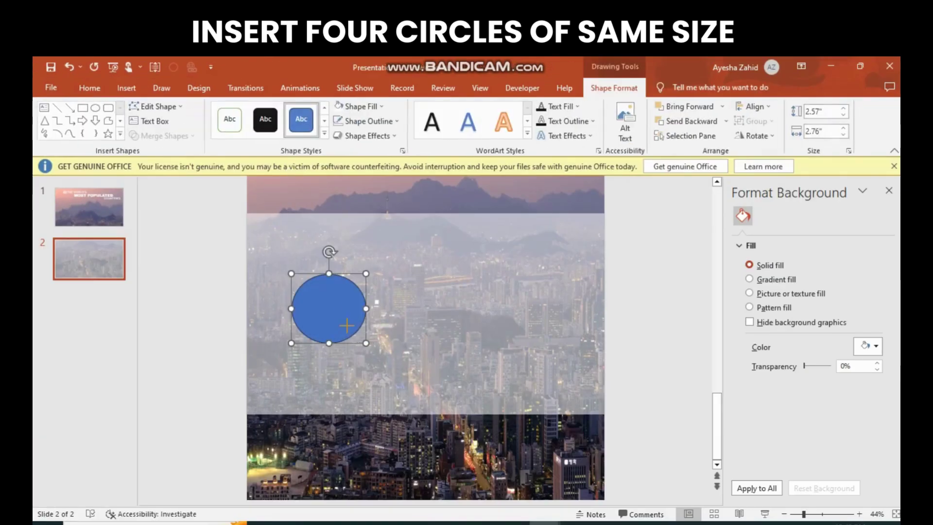
Duplicate the circle to make a horizontal row of four equal circles across slide 2.
left_click_drag(327, 312, 403, 308)
key("ctrl+d")
right_click(402, 308)
left_click(696, 325)
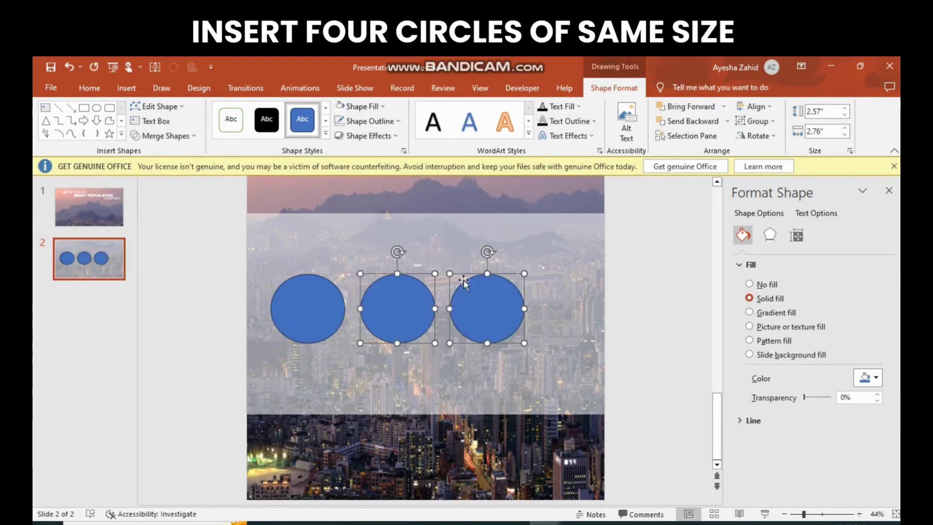
left_click(538, 306)
left_click(501, 306)
key("ctrl+d")
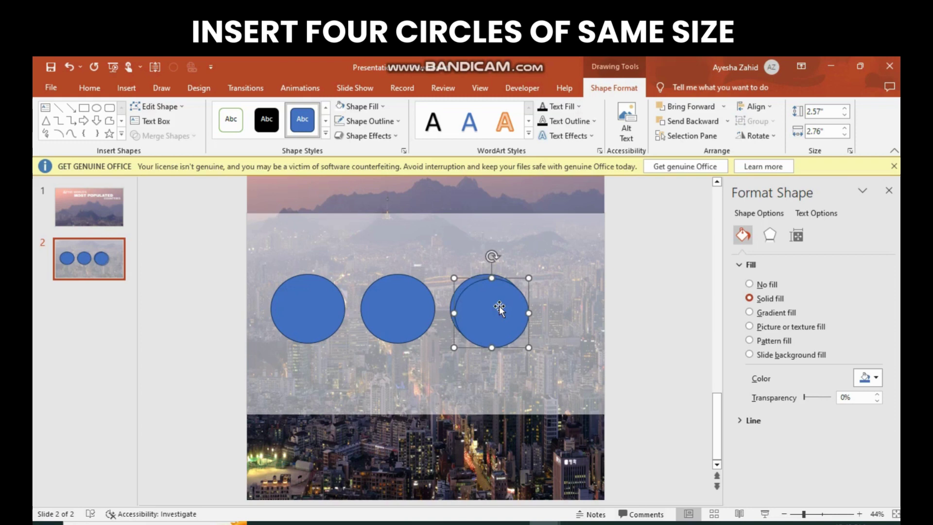
left_click_drag(500, 305, 583, 302)
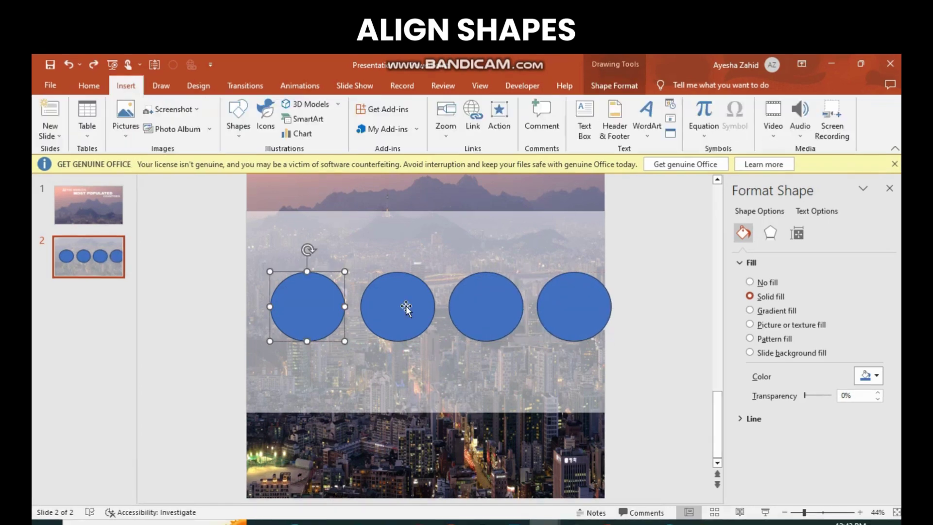
Align the four circles with horizontal distribution and shift the whole row slightly on the slide.
left_click(407, 307, "shift")
left_click(497, 307, "shift")
left_click(571, 311, "shift")
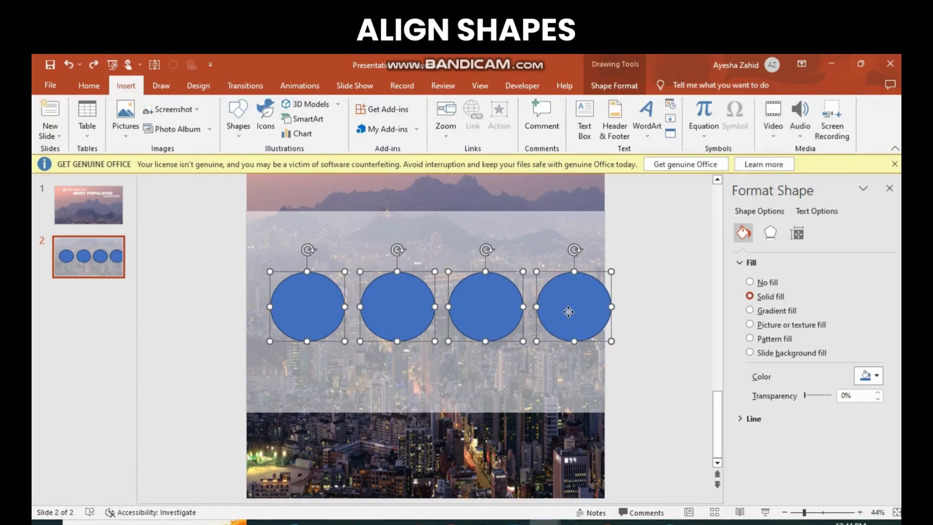
left_click(611, 91)
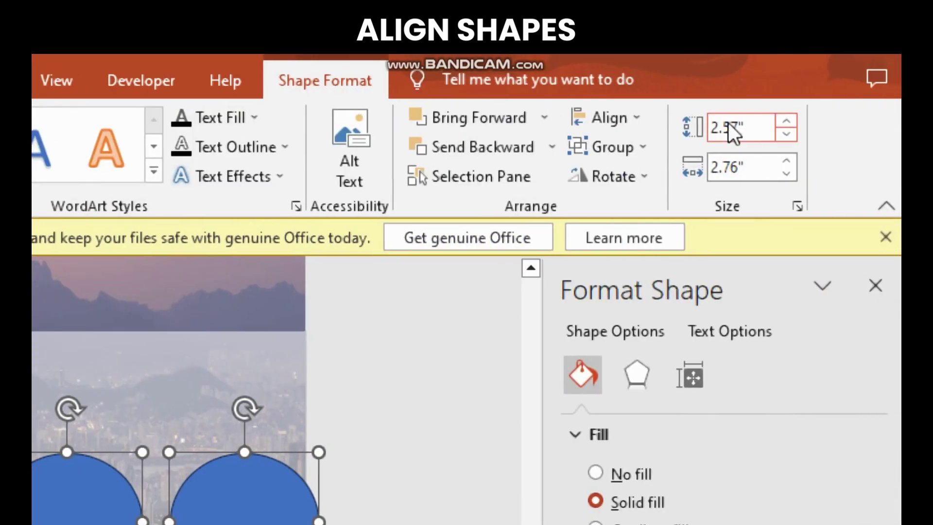
left_click(748, 108)
left_click(621, 338)
left_click(607, 118)
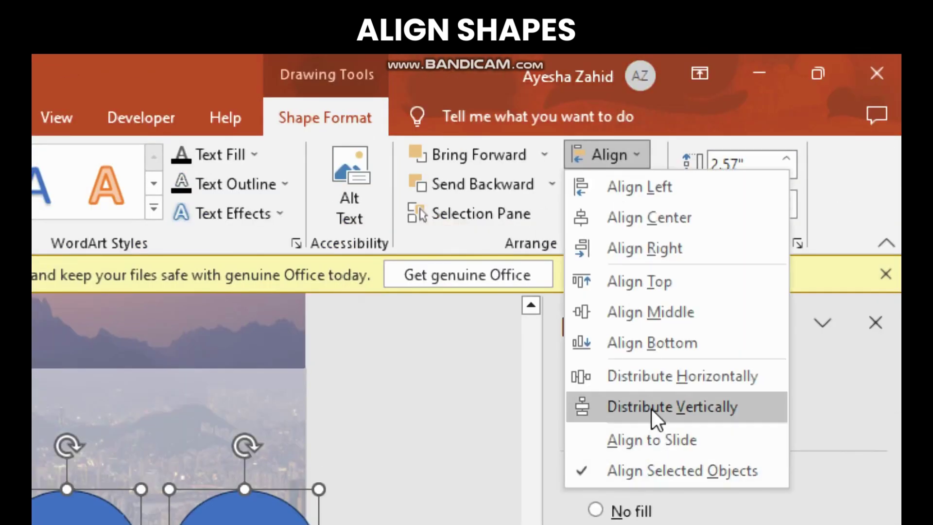
left_click(651, 408)
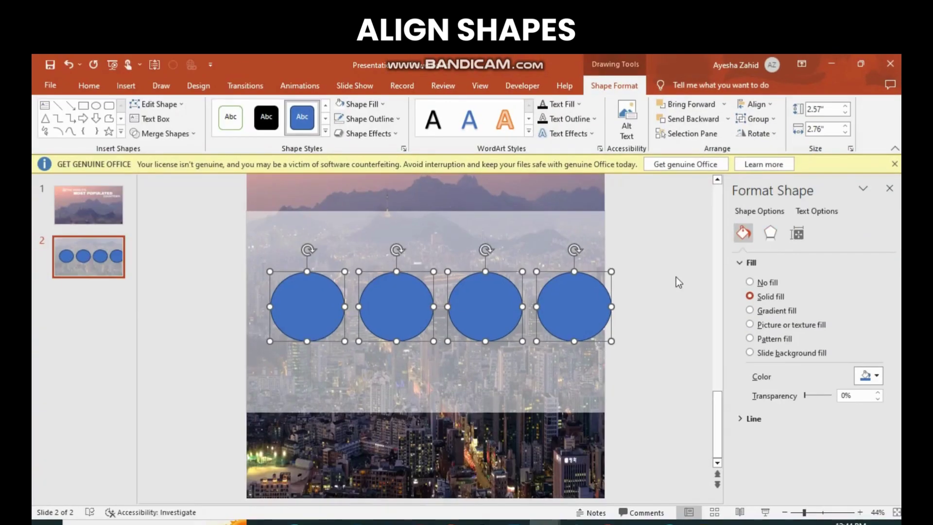
mouse_move(483, 295)
left_mouse_down()
mouse_move(483, 309)
mouse_move(483, 288)
left_mouse_up()
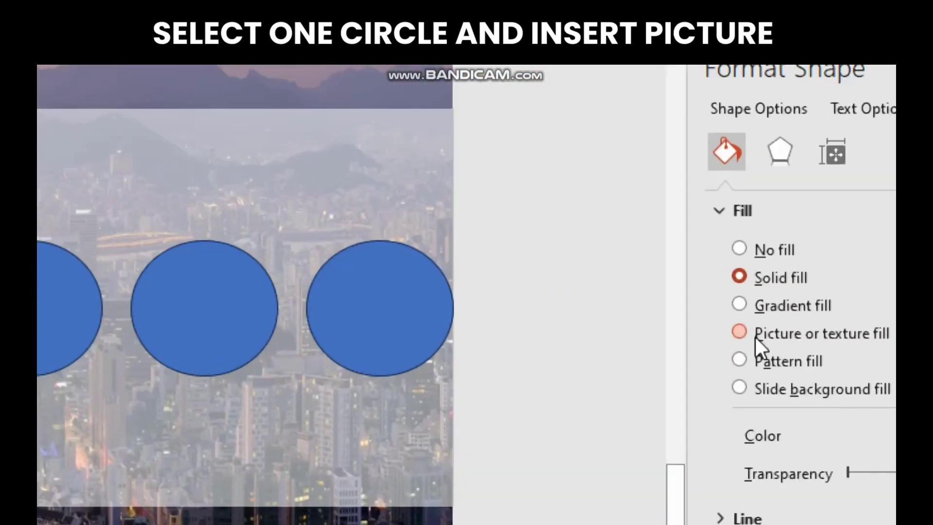
Fill the first circle of the row with a picture file from the Downloads folder.
left_click(755, 334)
left_click(766, 397)
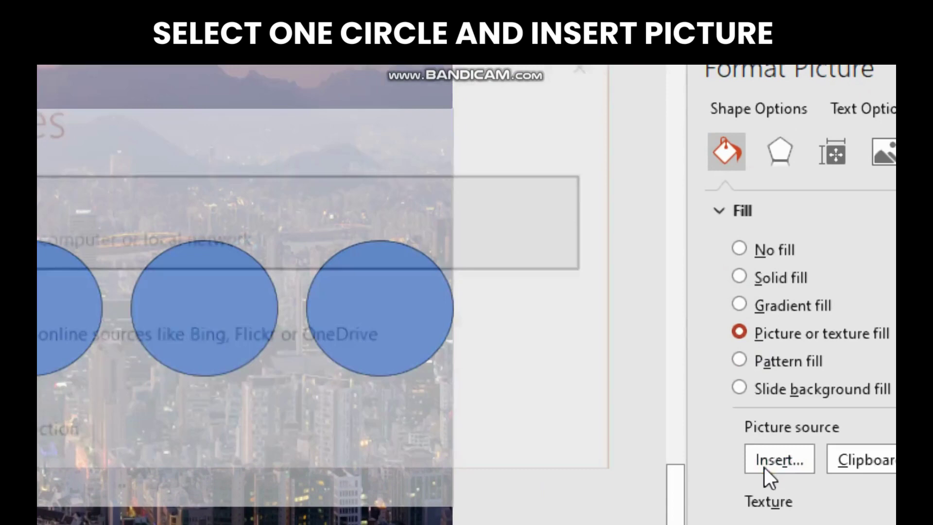
left_click(456, 267)
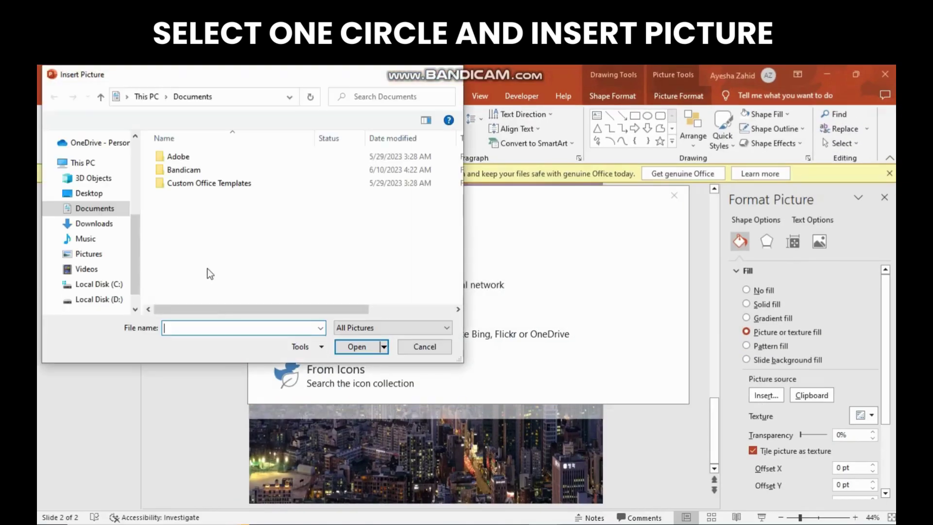
left_click(94, 224)
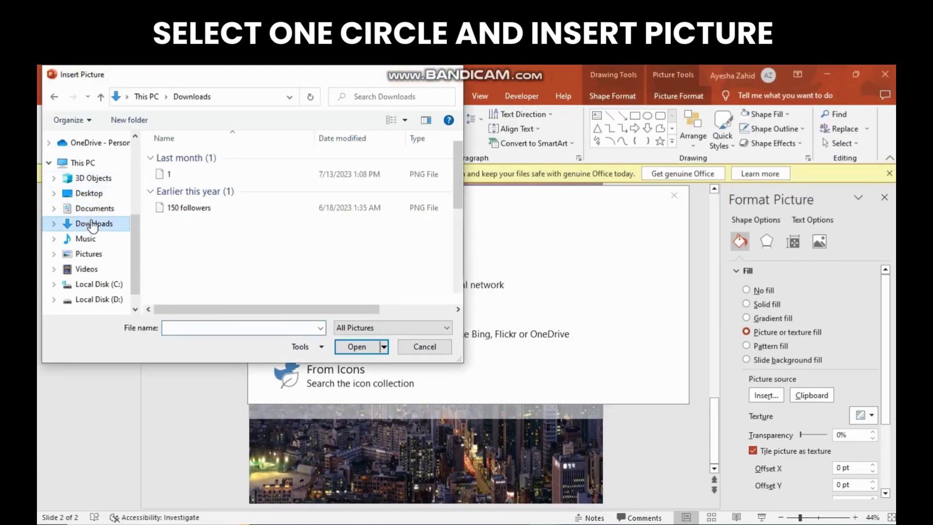
left_click(203, 215)
left_click(206, 227)
left_click(357, 347)
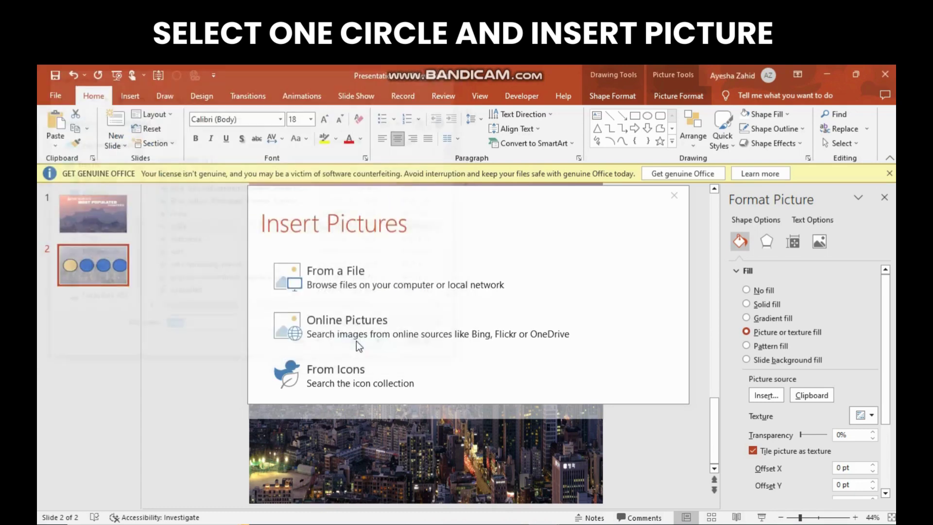
Move the second, third and fourth picture circles right together, keeping only the second inside slide 2.
left_click(492, 337)
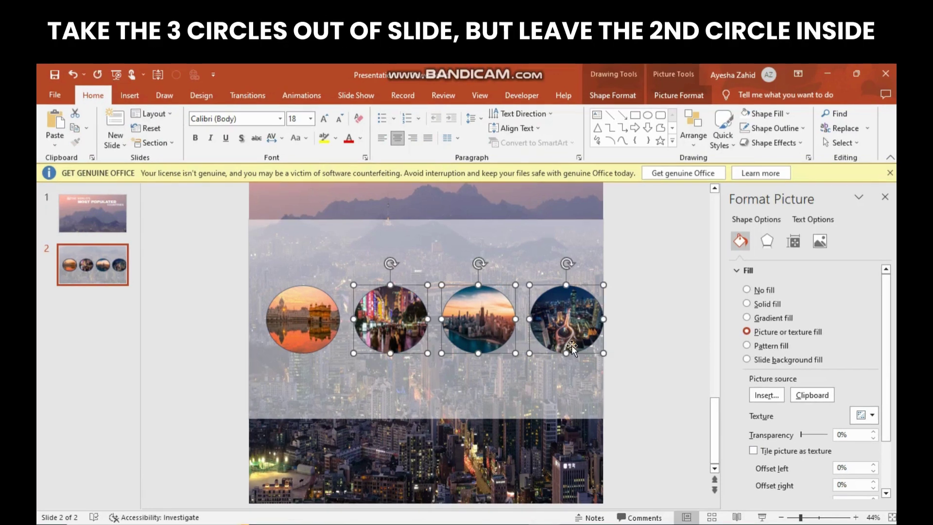
key("Right")
key("Right")
key("Right")
key("Right")
key("Right")
key("Right")
key("Right")
key("Right")
key("Right")
key("Right")
key("Right")
key("Right")
key("Right")
key("Right")
key("Right")
key("Right")
key("Right")
key("Right")
key("Right")
key("Right")
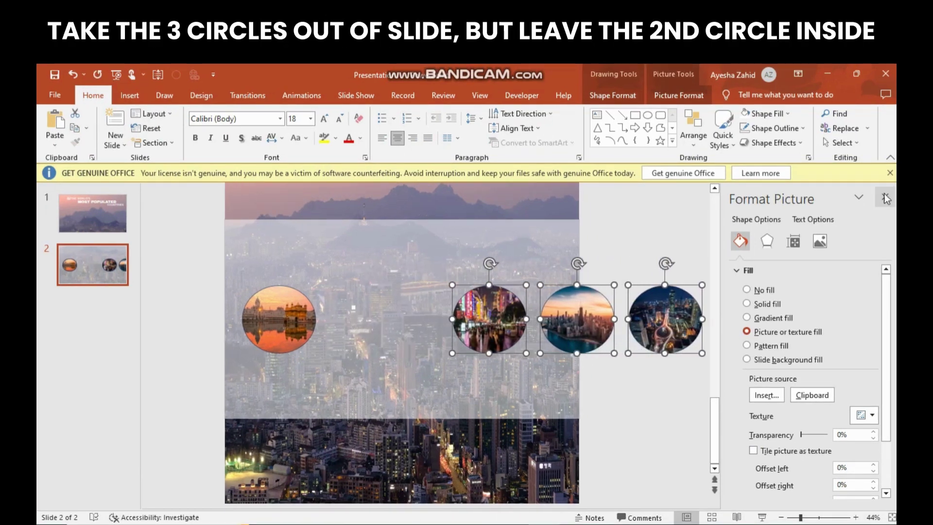
left_click(886, 199)
key("Right")
key("Right")
key("Right")
key("Right")
key("Right")
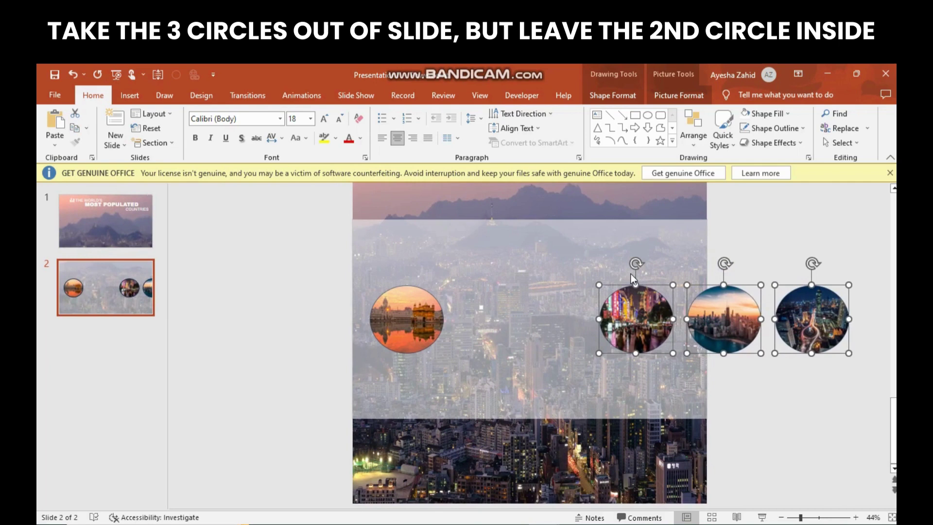
key("Right")
key("Right")
key("Right")
key("Right")
key("Right")
key("Right")
key("Right")
key("Right")
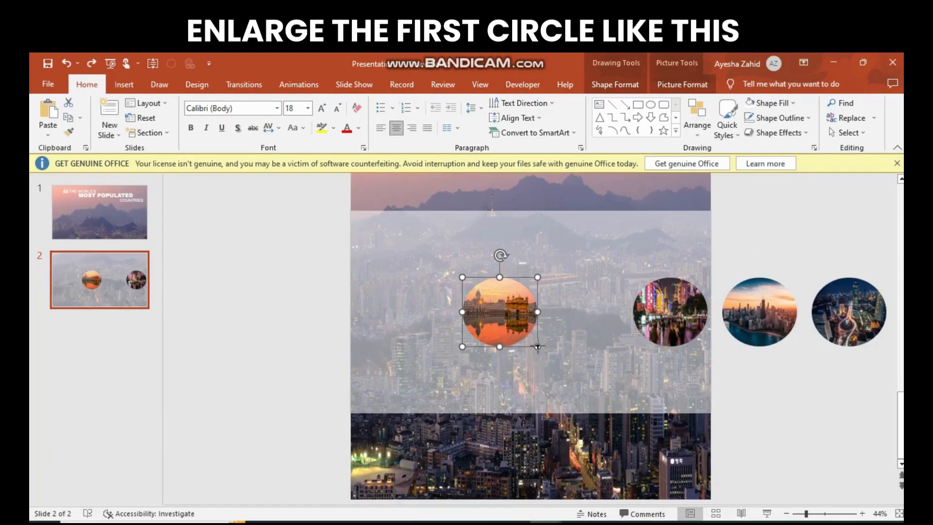
Enlarge the first picture circle, centre it on slide 2, and position the INDIA 1.43 B label beside it.
left_click_drag(538, 347, 559, 365)
left_click_drag(506, 308, 537, 318)
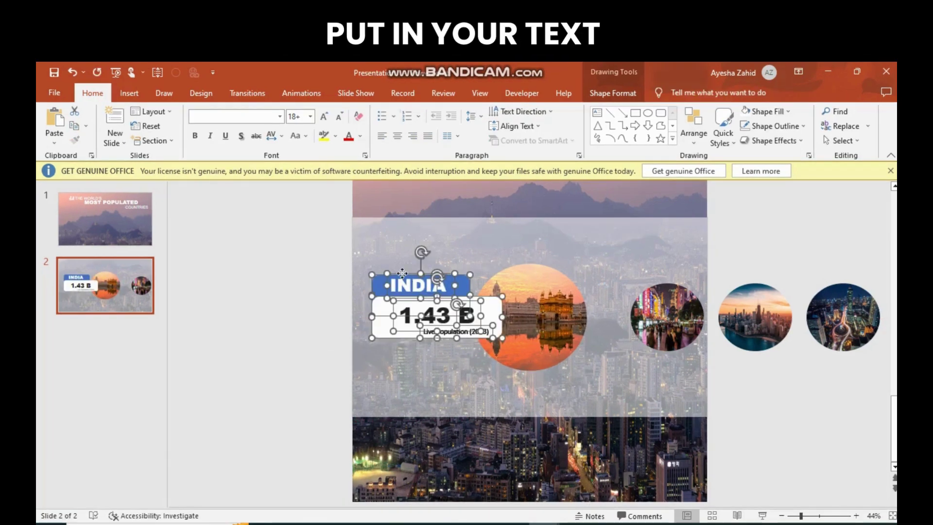
left_click_drag(402, 273, 398, 278)
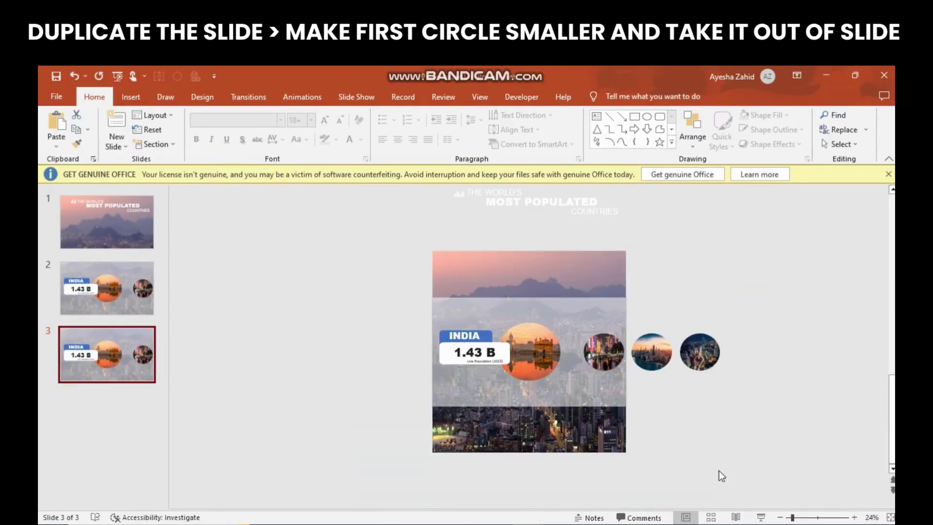
Shrink the India temple circle on slide 3 and move it straight down below the background picture.
left_click(550, 348)
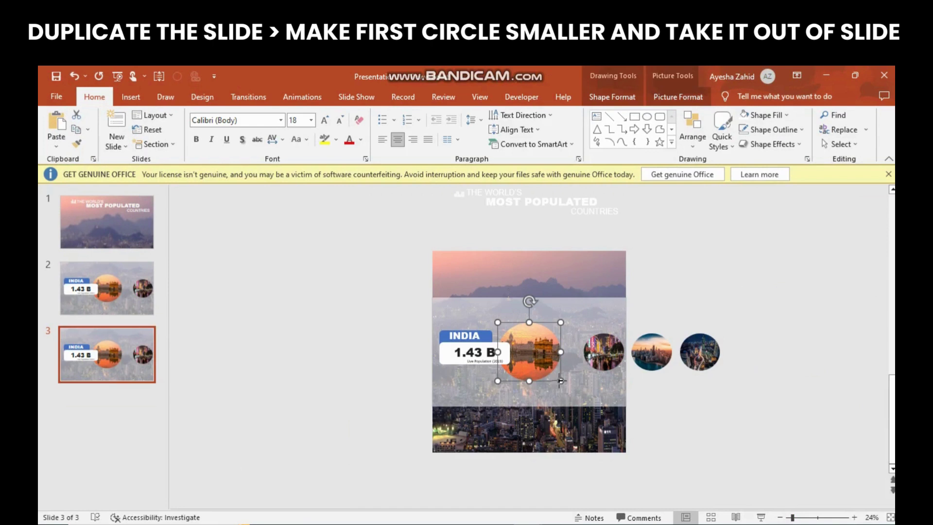
left_click_drag(560, 381, 550, 372)
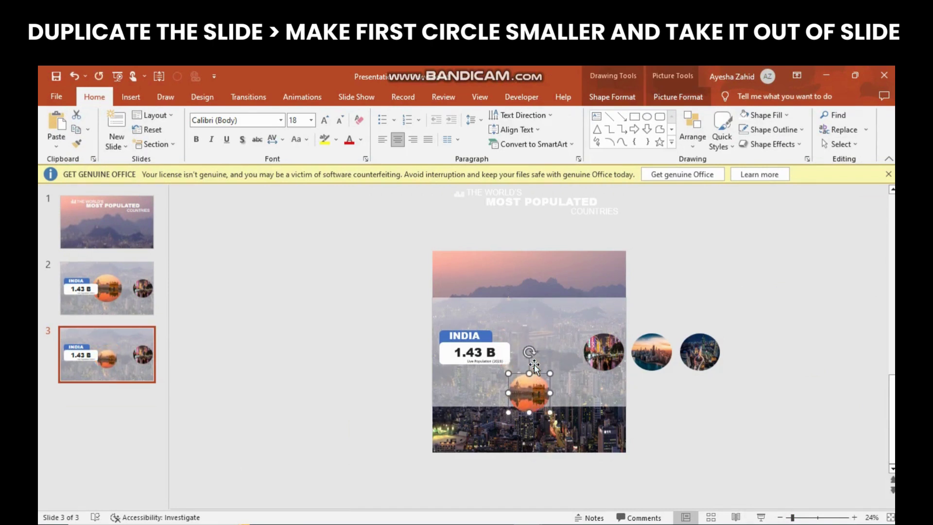
key("Down")
key("Down")
key("Down")
key("Down")
key("Down")
key("Down")
key("Down")
key("Down")
key("Down")
key("Down")
key("Down")
key("Down")
key("Down")
key("Down")
key("Down")
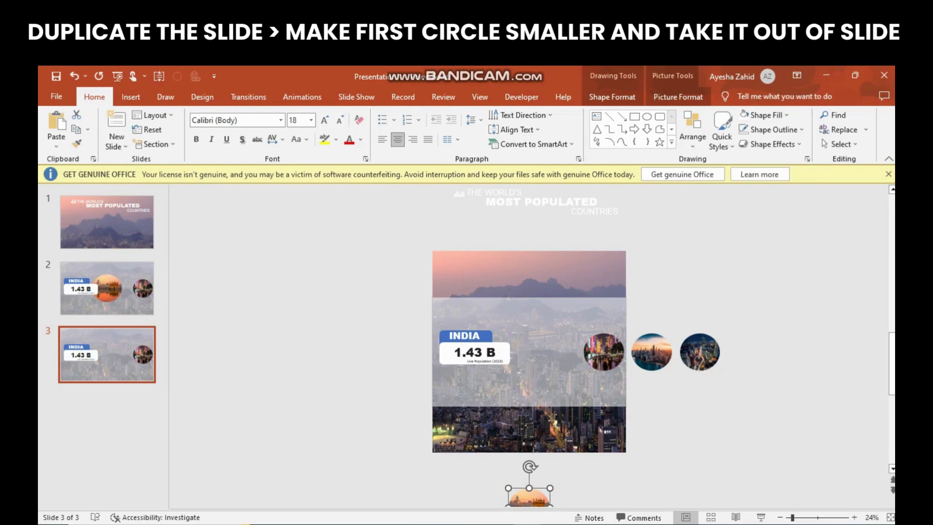
Shift the three remaining circles left on slide 3 and enlarge the street-scene circle near the slide's centre.
left_click_drag(793, 517, 798, 517)
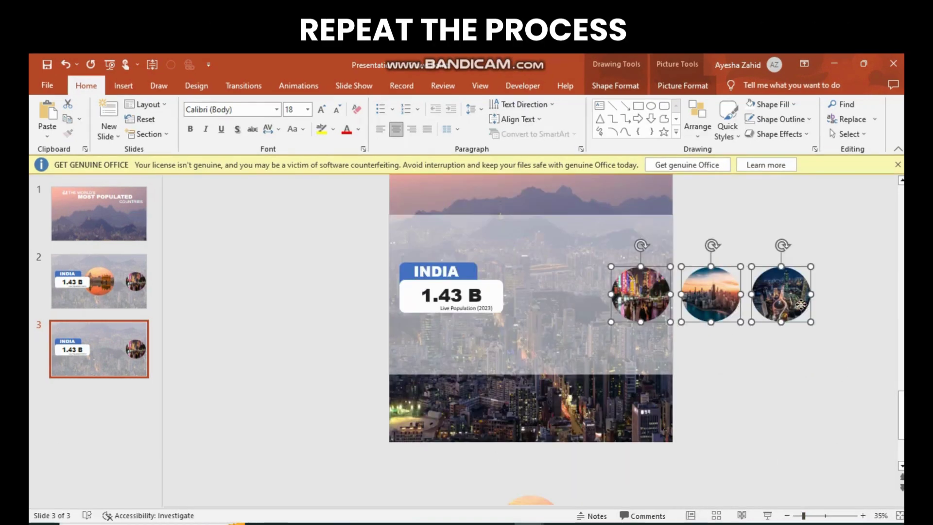
key("Left")
key("Left")
key("Left")
key("Left")
key("Left")
key("Left")
key("Left")
key("Left")
key("Left")
key("Left")
key("Left")
key("Left")
key("Left")
key("Left")
key("Left")
key("Left")
key("Left")
key("Left")
key("Left")
key("Left")
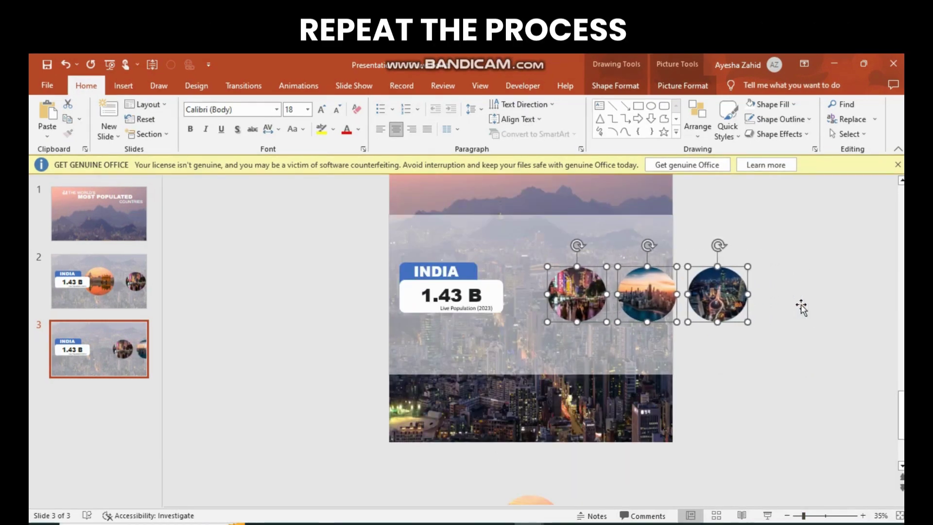
key("Left")
key("Left")
key("Left")
left_click(790, 307)
mouse_move(566, 306)
left_mouse_down()
mouse_move(544, 308)
mouse_move(599, 331)
mouse_move(602, 343)
mouse_move(556, 303)
left_mouse_up()
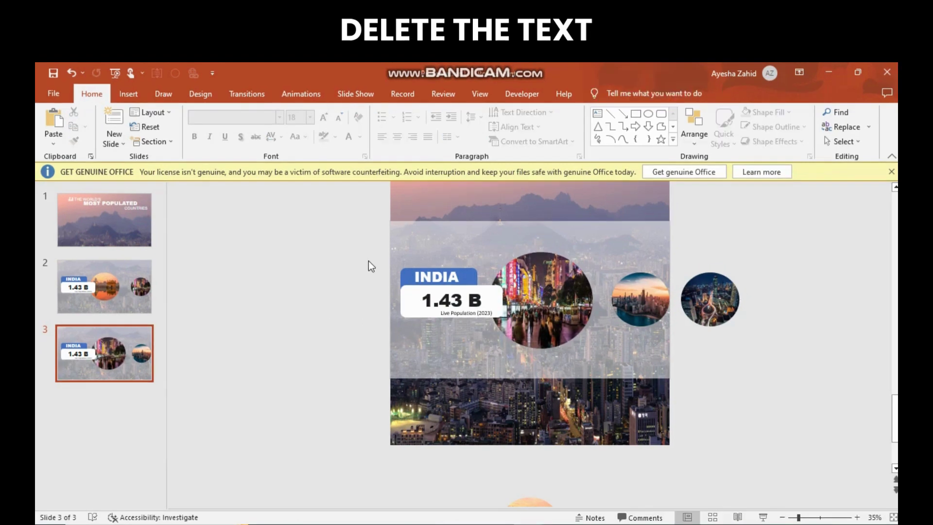
Replace the India label on slide 3 with the pasted CHINA 1.43 B live population label.
left_click_drag(368, 260, 505, 321)
key("Delete")
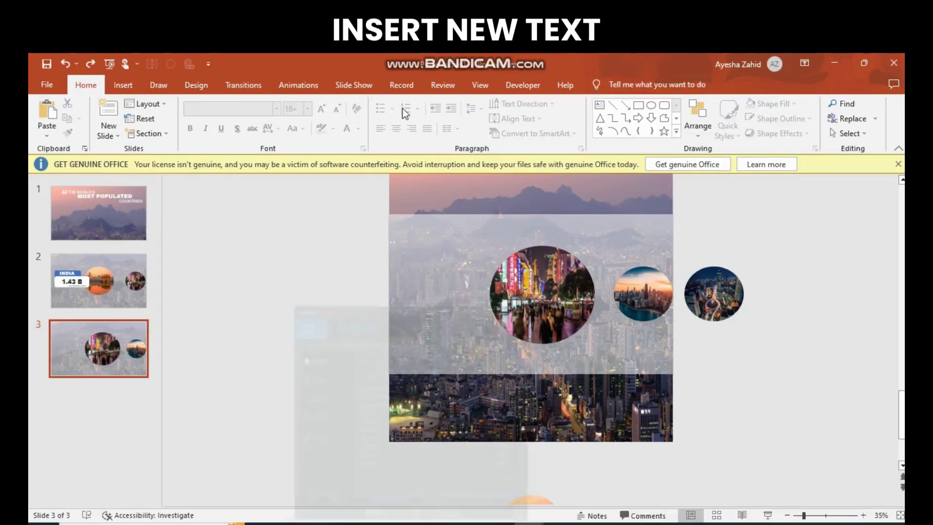
key("ctrl+v")
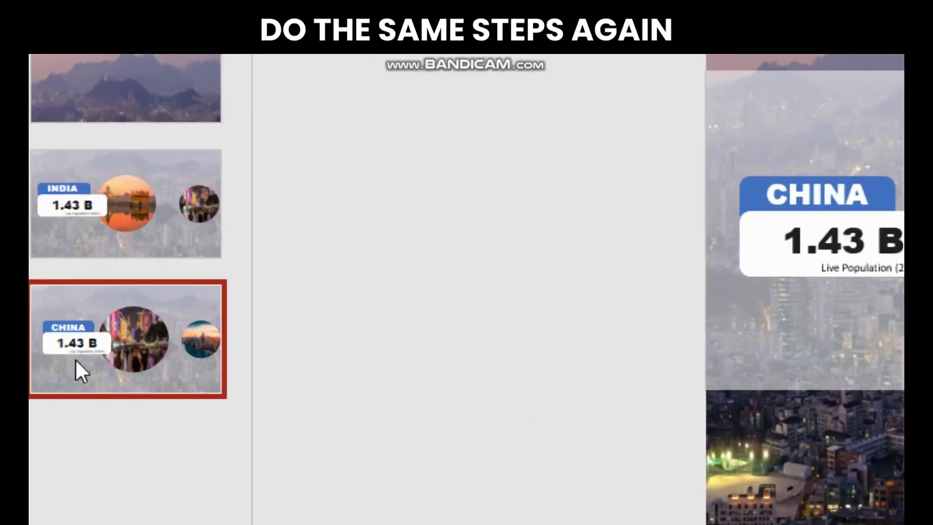
Duplicate slide 3 and delete the China label from the copy.
right_click(74, 362)
left_click(196, 129)
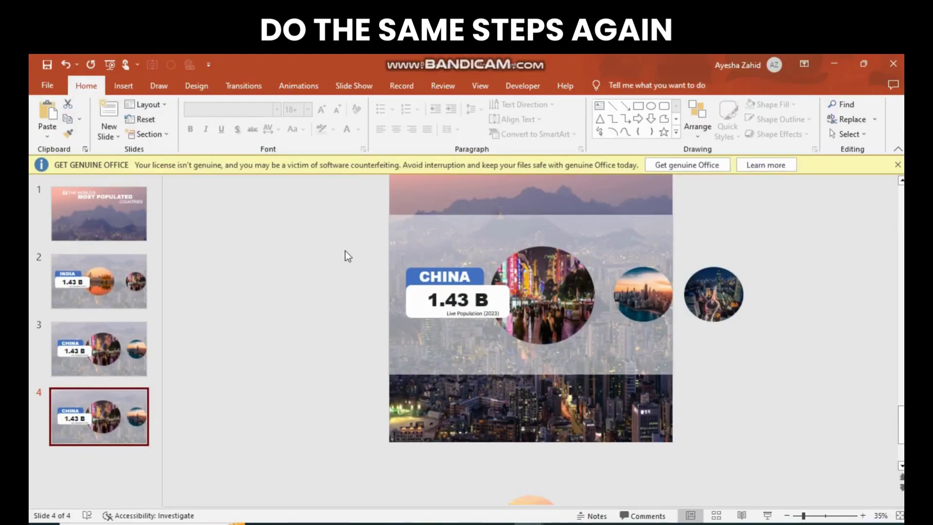
left_click_drag(345, 251, 531, 336)
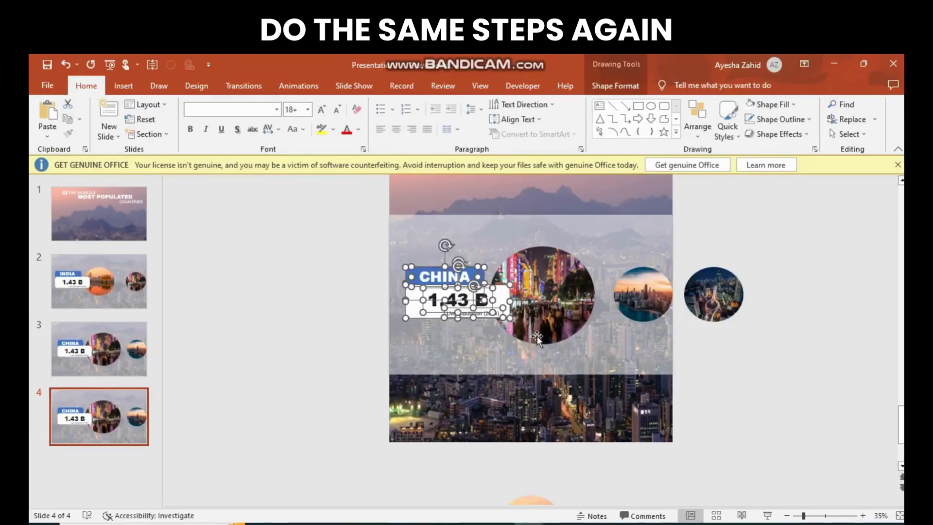
key("Delete")
Shrink the street-scene circle on slide 4 and move it down to the lower edge of the background picture.
left_click(559, 333)
left_click_drag(594, 345, 571, 322)
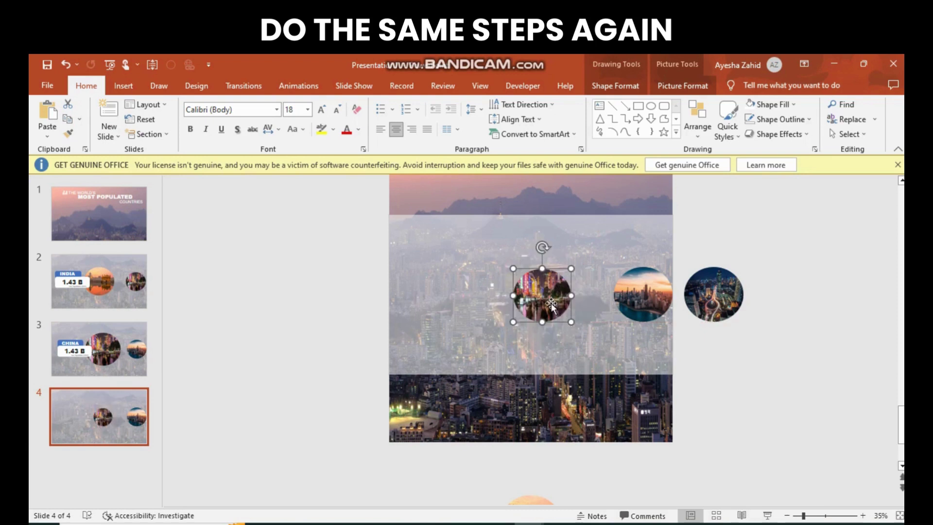
key("Down")
key("Down")
key("Down")
key("Down")
key("Down")
key("Down")
key("Down")
key("Down")
key("Down")
key("Down")
key("Down")
key("Down")
key("Down")
key("Down")
key("Down")
key("Down")
key("Down")
key("Down")
key("Down")
key("Down")
Move the shrunken street-scene circle fully below the background picture, lining it up above the India temple circle.
key("Down")
key("Down")
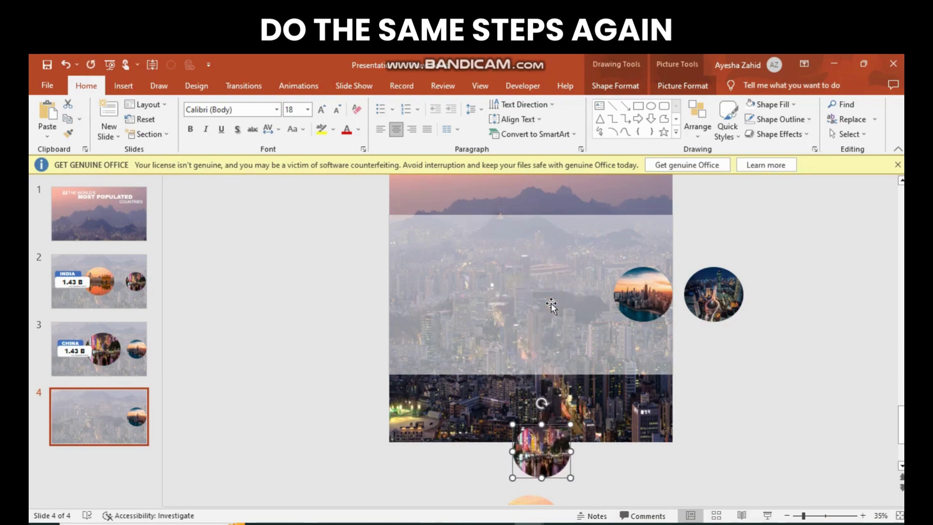
key("Left")
key("Left")
key("Left")
key("Down")
key("Down")
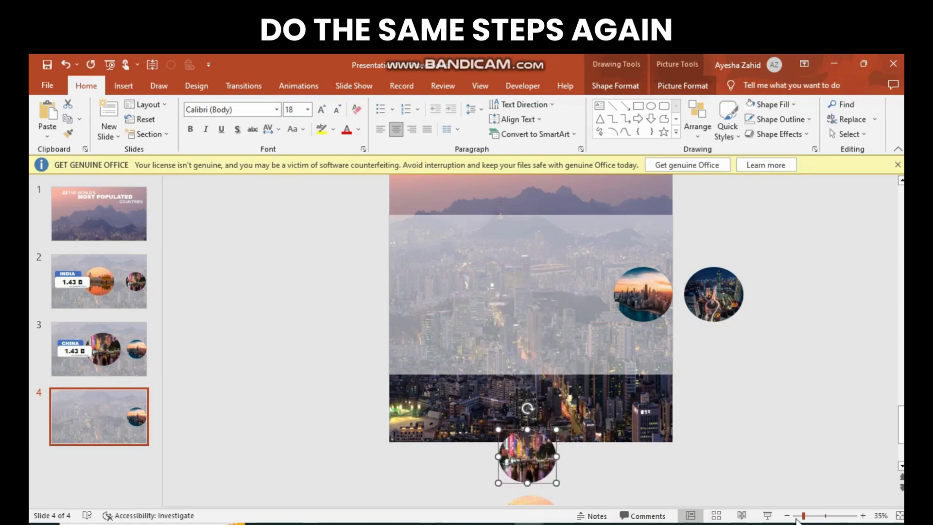
left_click(798, 516)
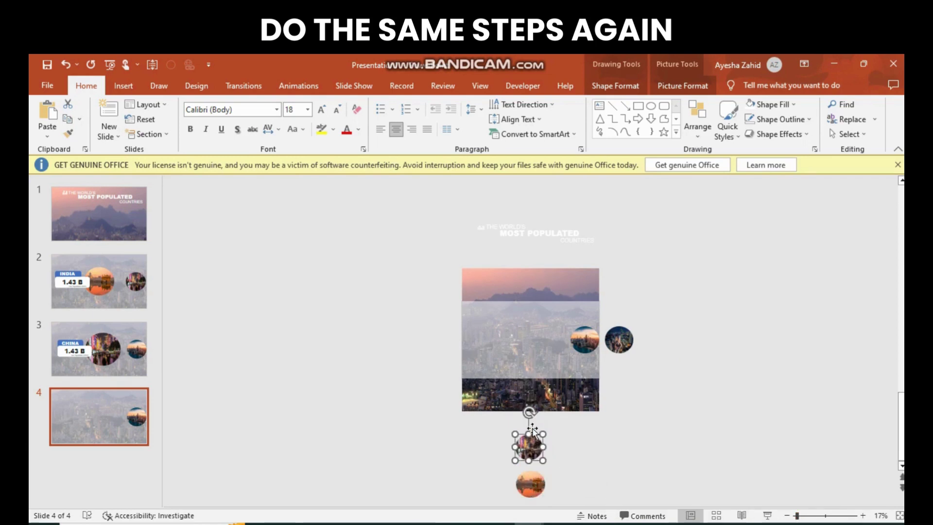
left_click_drag(797, 516, 809, 508)
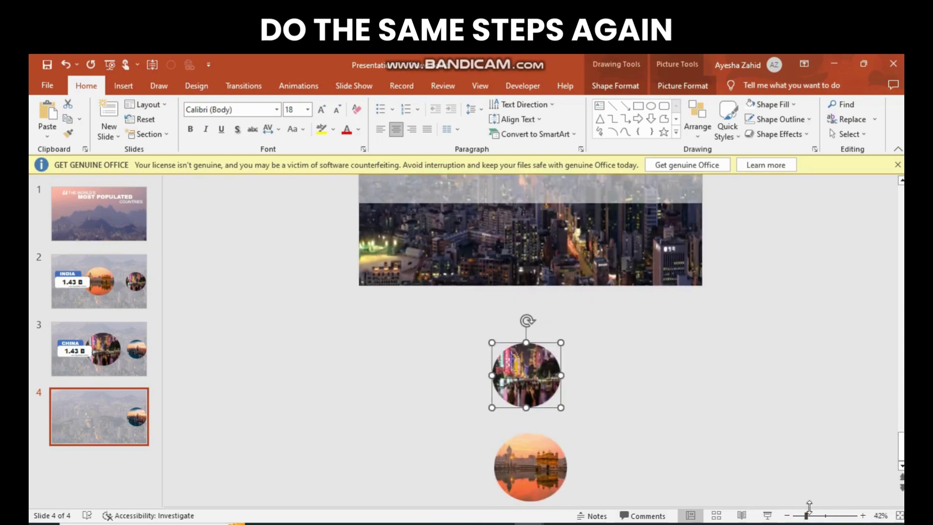
Shift the two remaining circles left on slide 4 so the night-city circle sits inside the slide's right edge.
left_click(902, 392)
left_click_drag(902, 392, 902, 421)
left_click(762, 269, "shift")
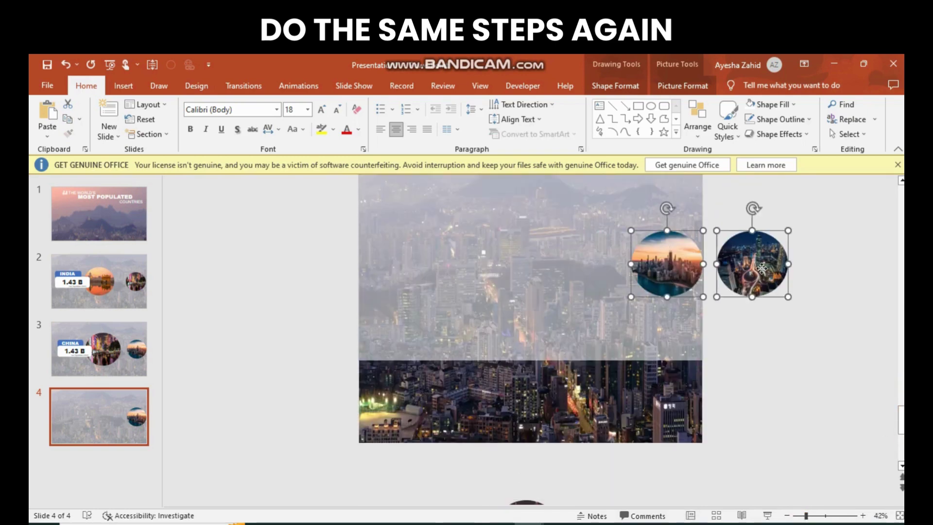
key("Left")
key("Left")
key("Left")
key("Left")
key("Left")
key("Left")
key("Left")
key("Left")
key("Left")
key("Left")
key("Left")
key("Left")
key("Left")
key("Left")
key("Left")
key("Left")
key("Left")
key("Left")
key("Left")
key("Left")
key("Left")
key("Left")
key("Left")
key("Left")
key("Left")
key("Left")
key("Left")
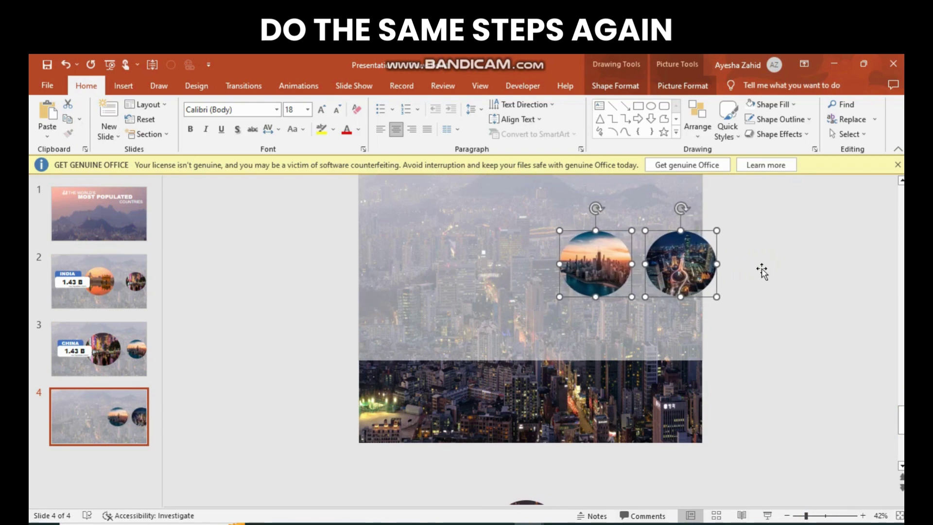
key("Right")
key("Right")
key("Right")
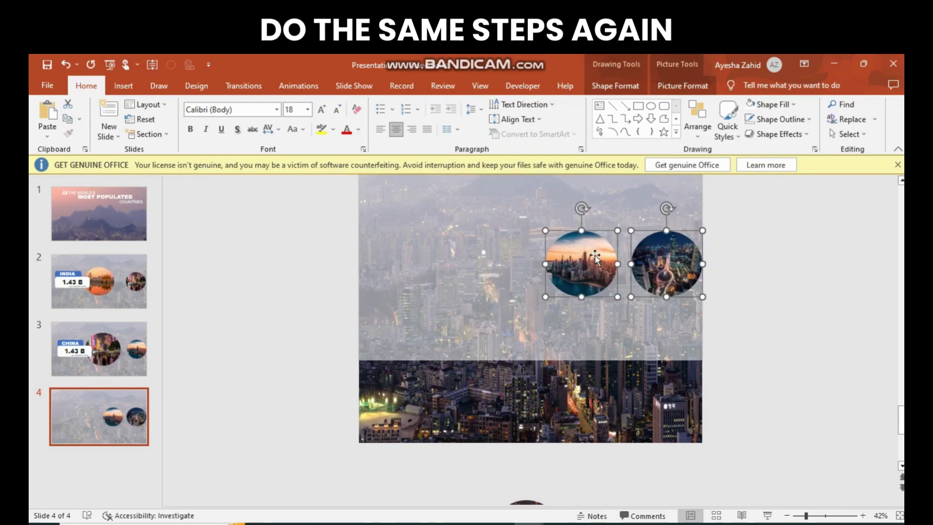
Move the sunset skyline circle near the centre of slide 4 and enlarge it.
left_click(595, 258)
left_click_drag(576, 273, 533, 272)
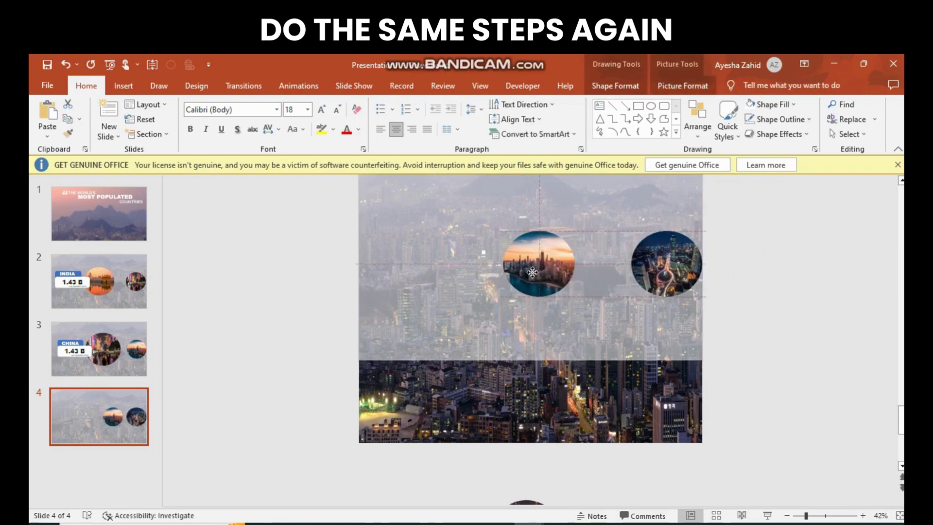
left_click_drag(574, 295, 597, 314)
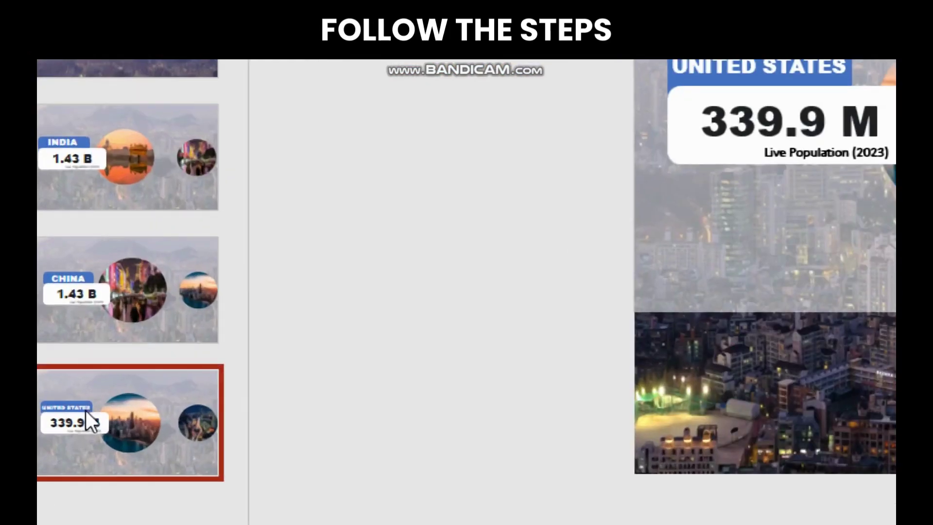
Duplicate slide 4 and delete the United States label from the copy.
right_click(87, 410)
left_click(219, 153)
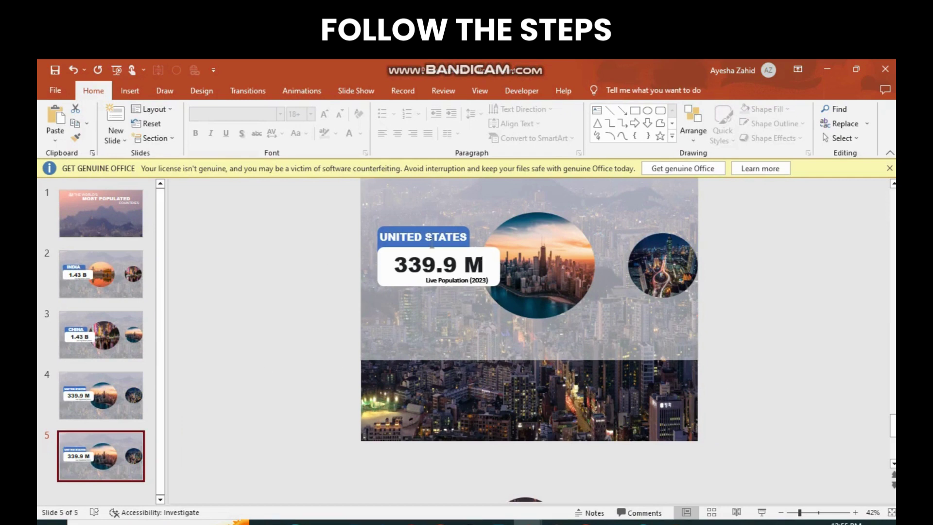
left_click_drag(313, 221, 573, 299)
key("Delete")
Shrink the sunset skyline circle on slide 5 and move it down to the lower edge of the background picture.
left_click(577, 311)
key("Down")
key("Down")
key("Down")
key("Down")
key("Down")
key("Down")
key("Down")
key("Down")
key("Down")
key("Down")
key("Down")
key("Down")
key("Down")
key("Down")
key("Down")
key("Down")
key("Down")
key("Down")
key("Down")
key("Down")
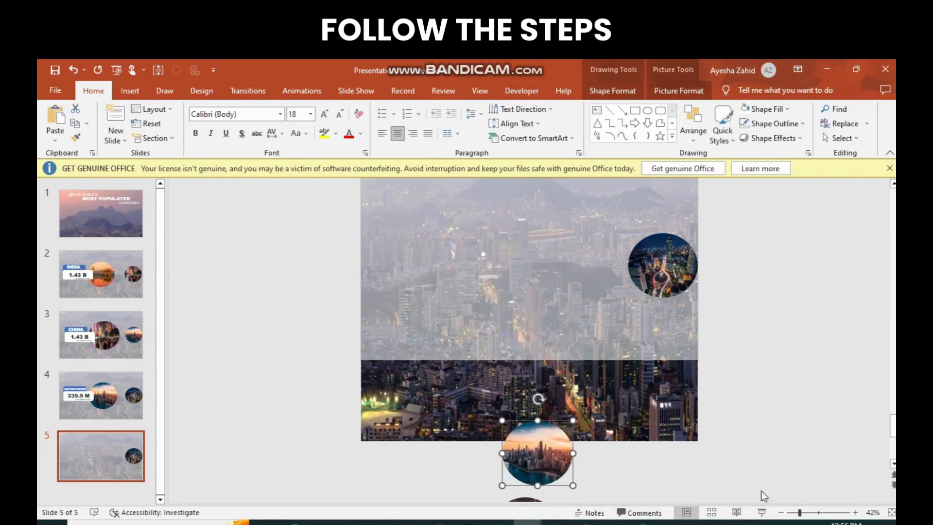
Move the three lower circles down clear of the background picture and shift the sunset skyline circle slightly left above the others.
left_click(794, 513)
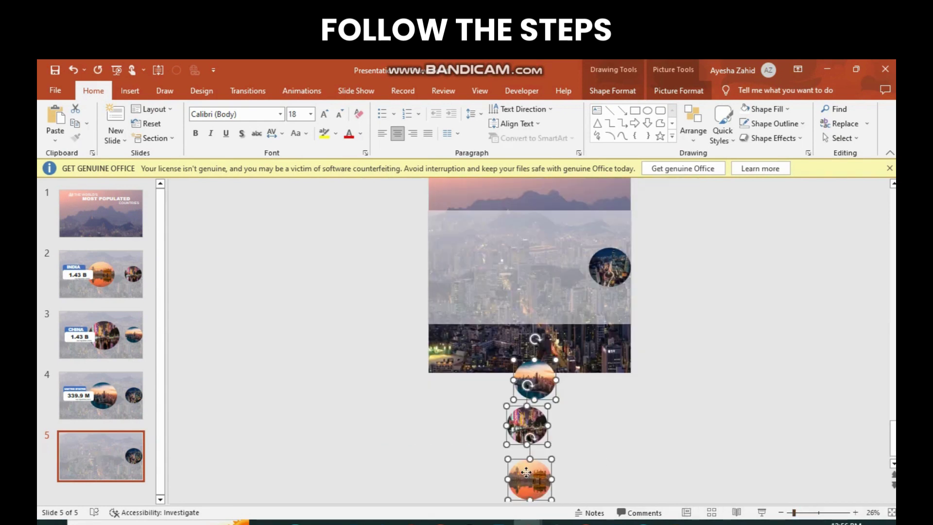
key("Down")
key("Down")
key("Down")
key("Down")
key("Down")
left_click(620, 440)
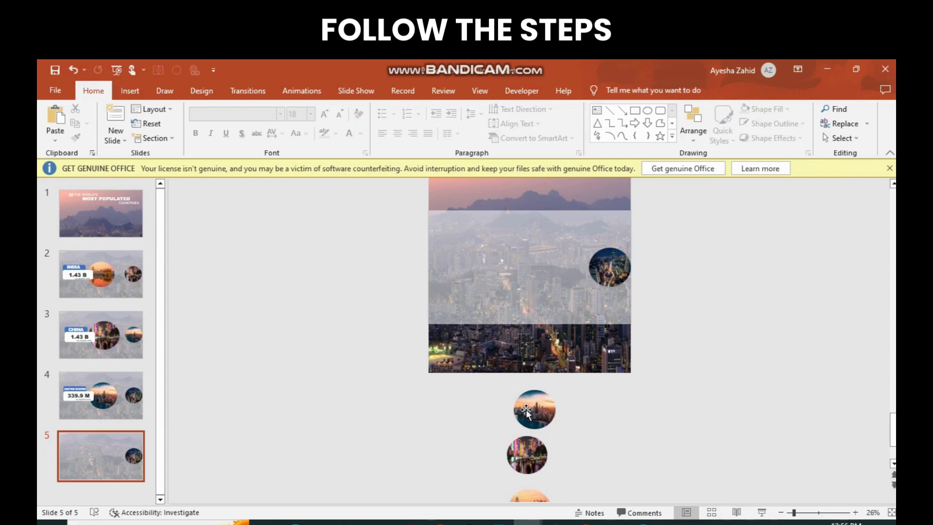
left_click_drag(536, 412, 526, 412)
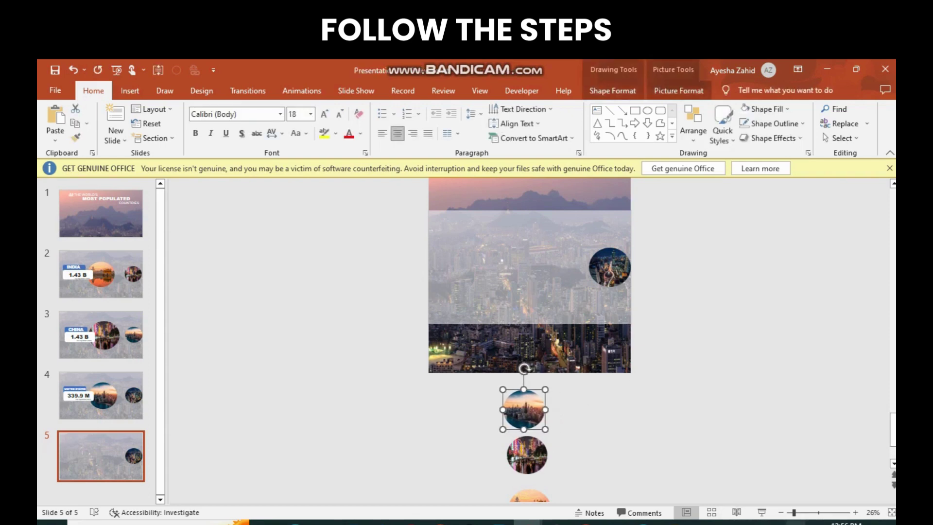
Move the night-city circle to the centre of slide 5 and enlarge it.
left_click(802, 512)
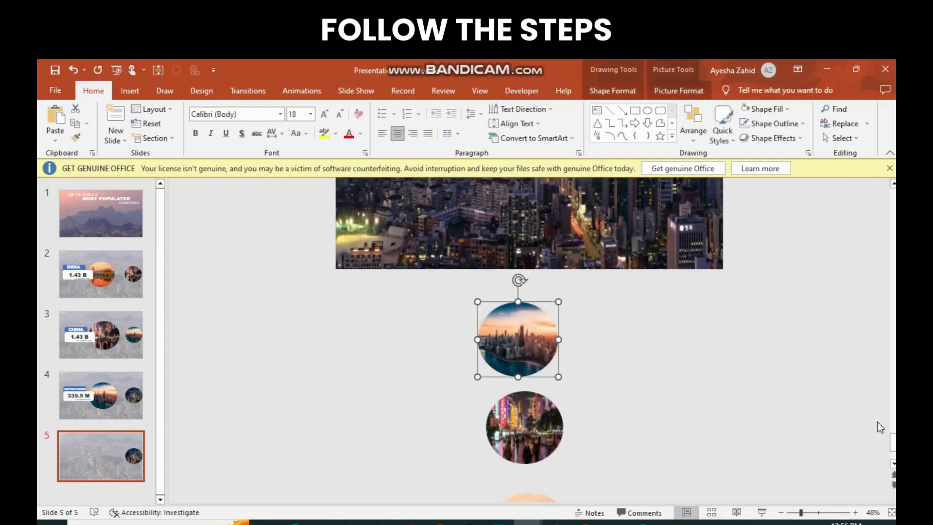
left_click_drag(893, 442, 894, 420)
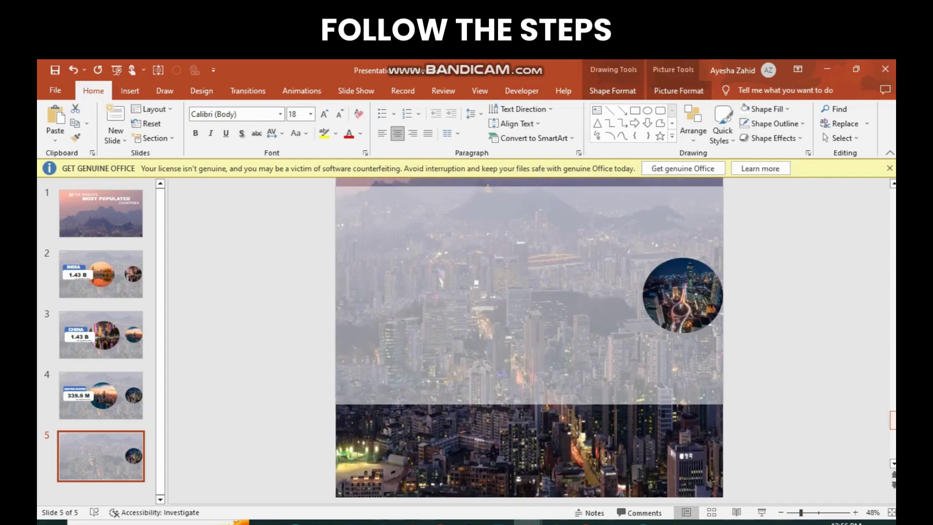
key("Left")
key("Left")
key("Left")
key("Left")
key("Left")
key("Left")
key("Left")
key("Left")
key("Left")
key("Left")
key("Left")
key("Left")
key("Left")
key("Left")
key("Left")
key("Left")
key("Left")
key("Left")
key("Left")
key("Left")
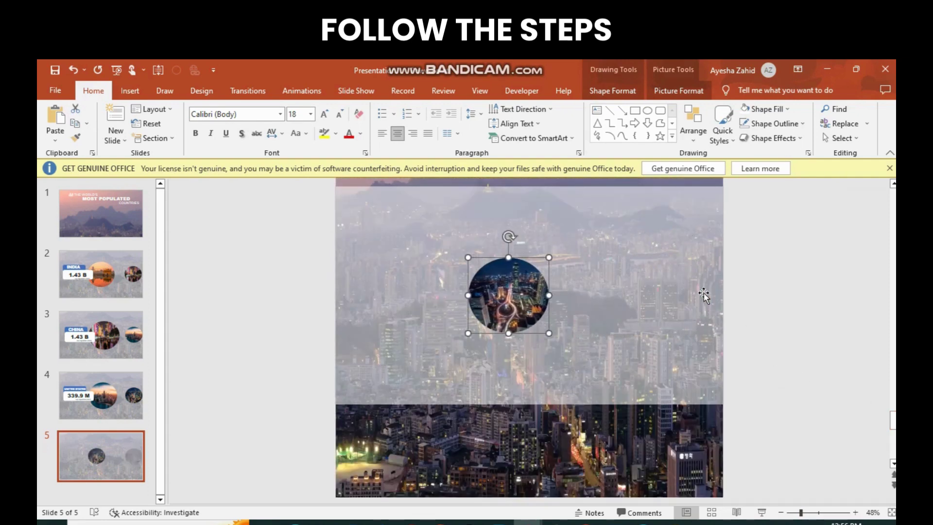
key("Right")
key("Right")
key("Right")
key("Right")
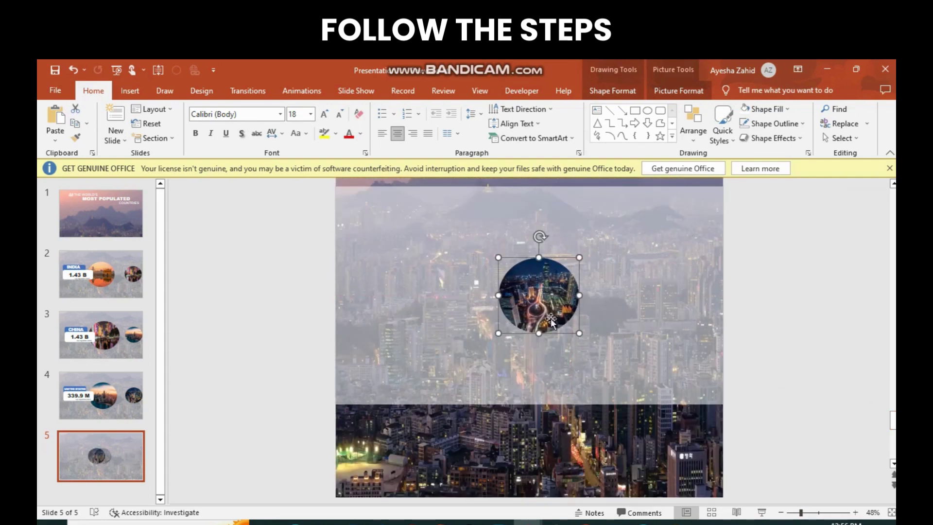
left_click_drag(580, 334, 608, 361)
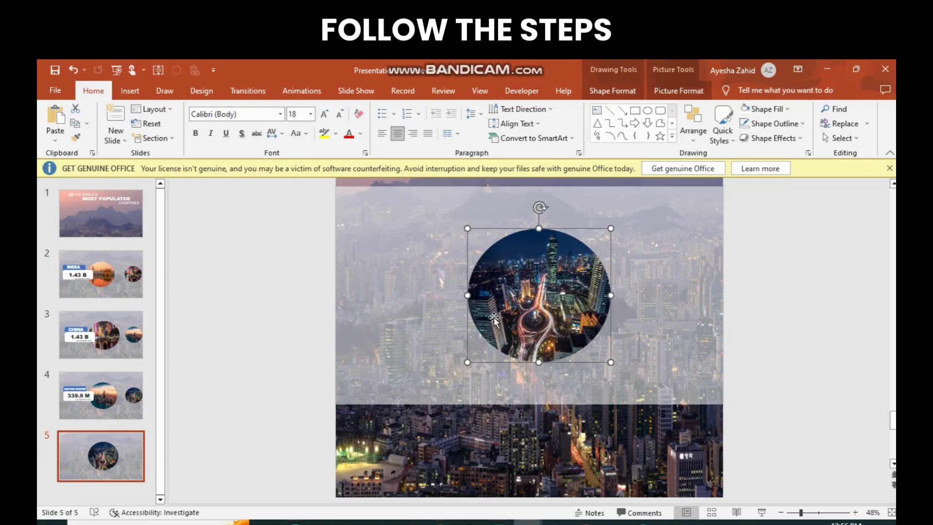
Paste the INDONESIA 277.5 M live population label beside the enlarged circle on slide 5.
left_click(409, 202)
key("ctrl+v")
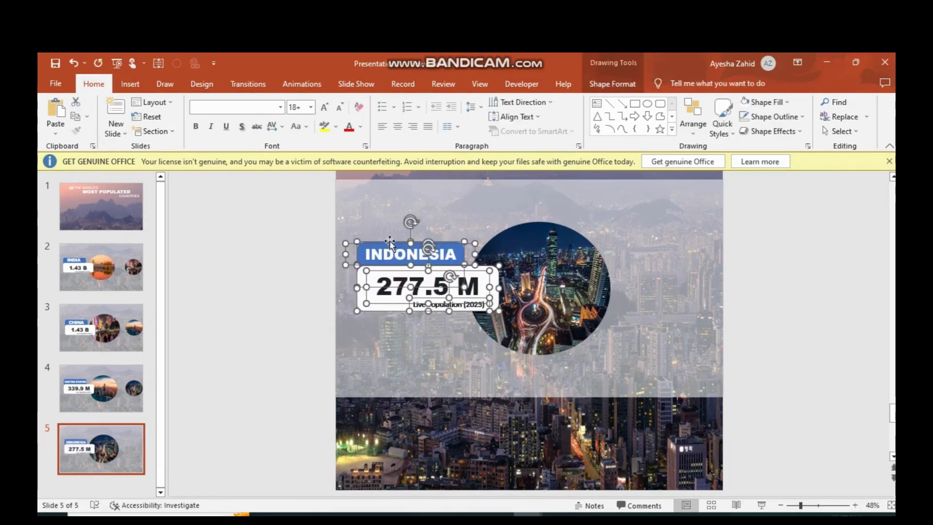
key("Escape")
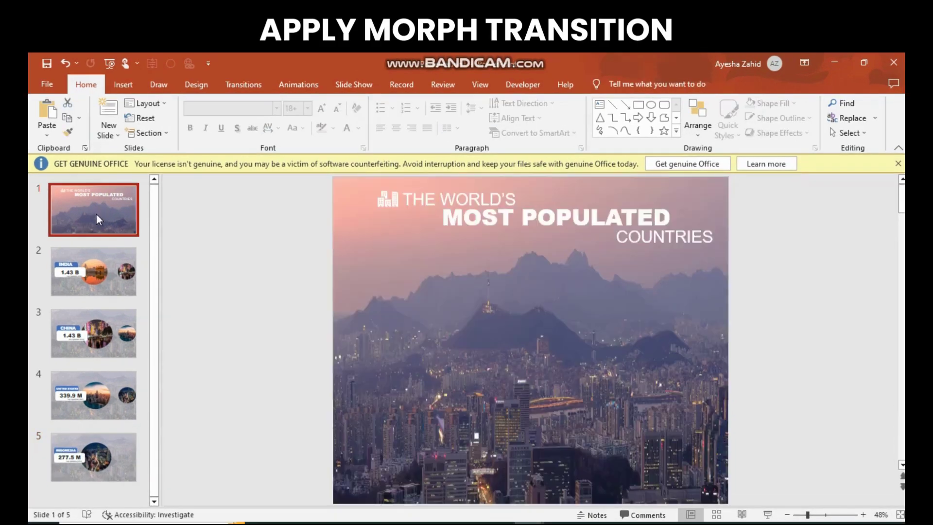
Apply the Morph transition to all five slides.
left_click(83, 263, "shift")
left_click(91, 330, "shift")
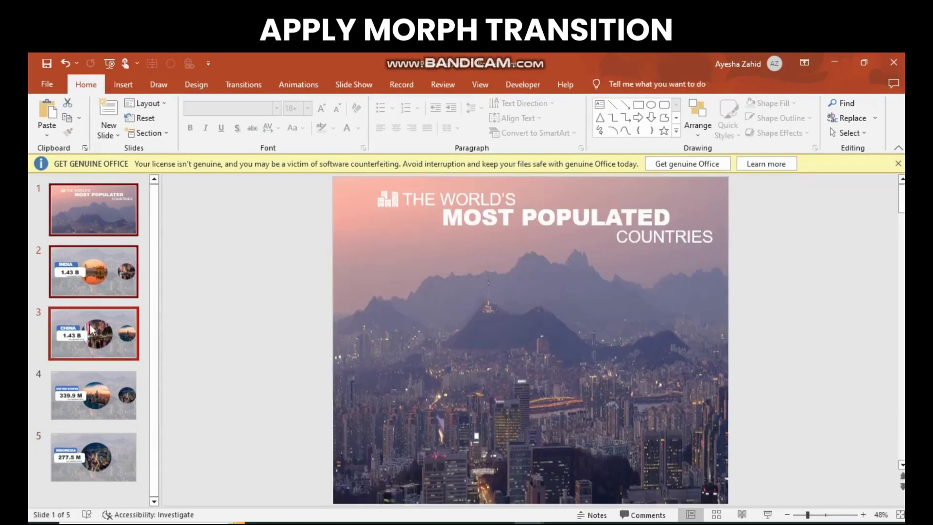
left_click(92, 377, "shift")
left_click(105, 445, "shift")
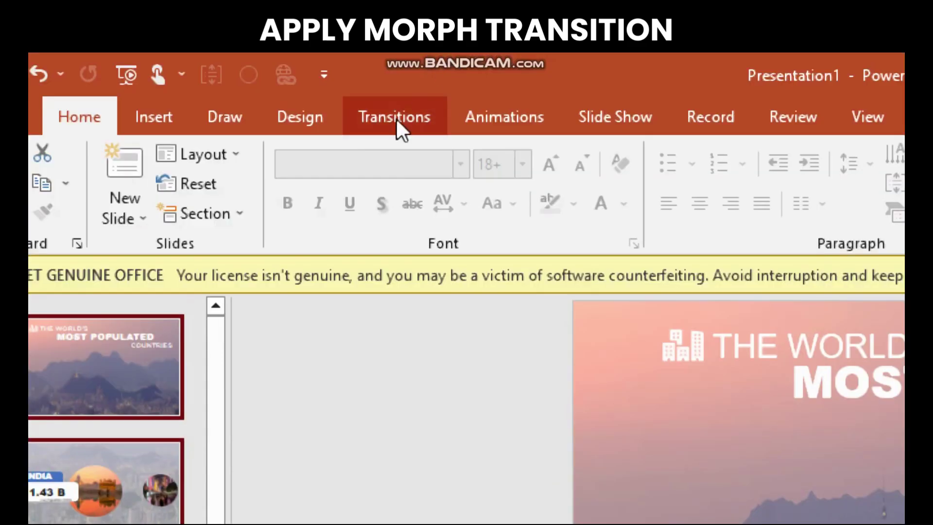
left_click(244, 87)
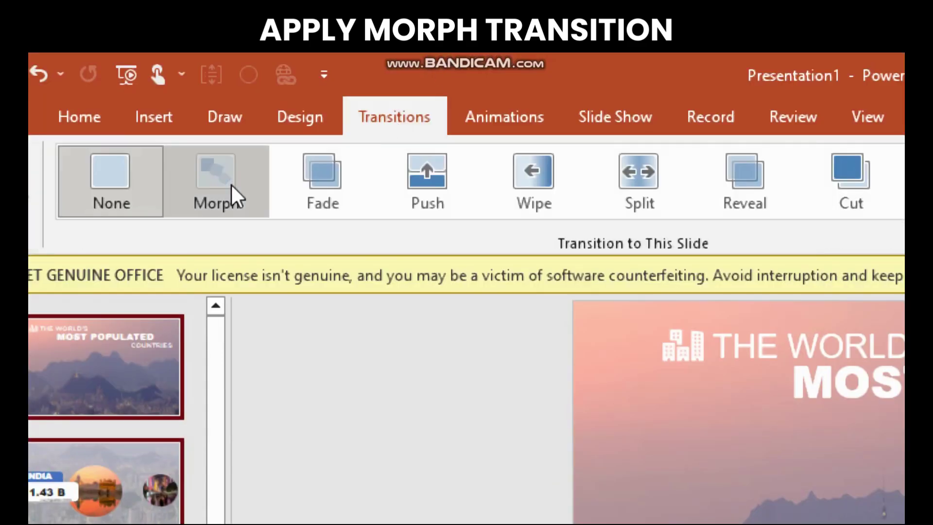